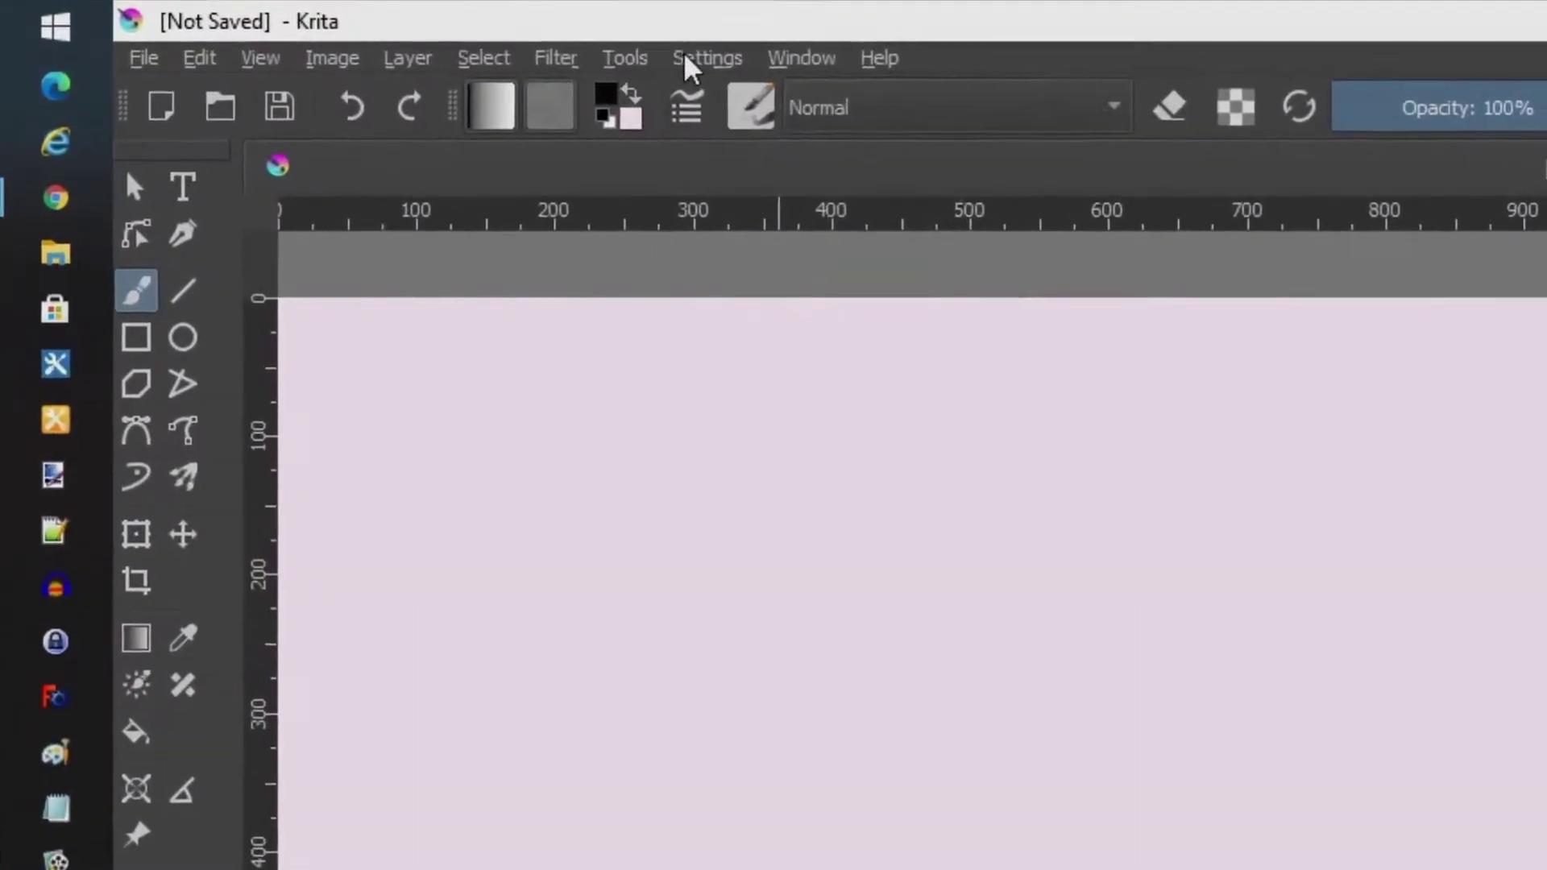
- Open Krita's Tablet settings and keep the input pressure curve a straight linear line
click(318, 25)
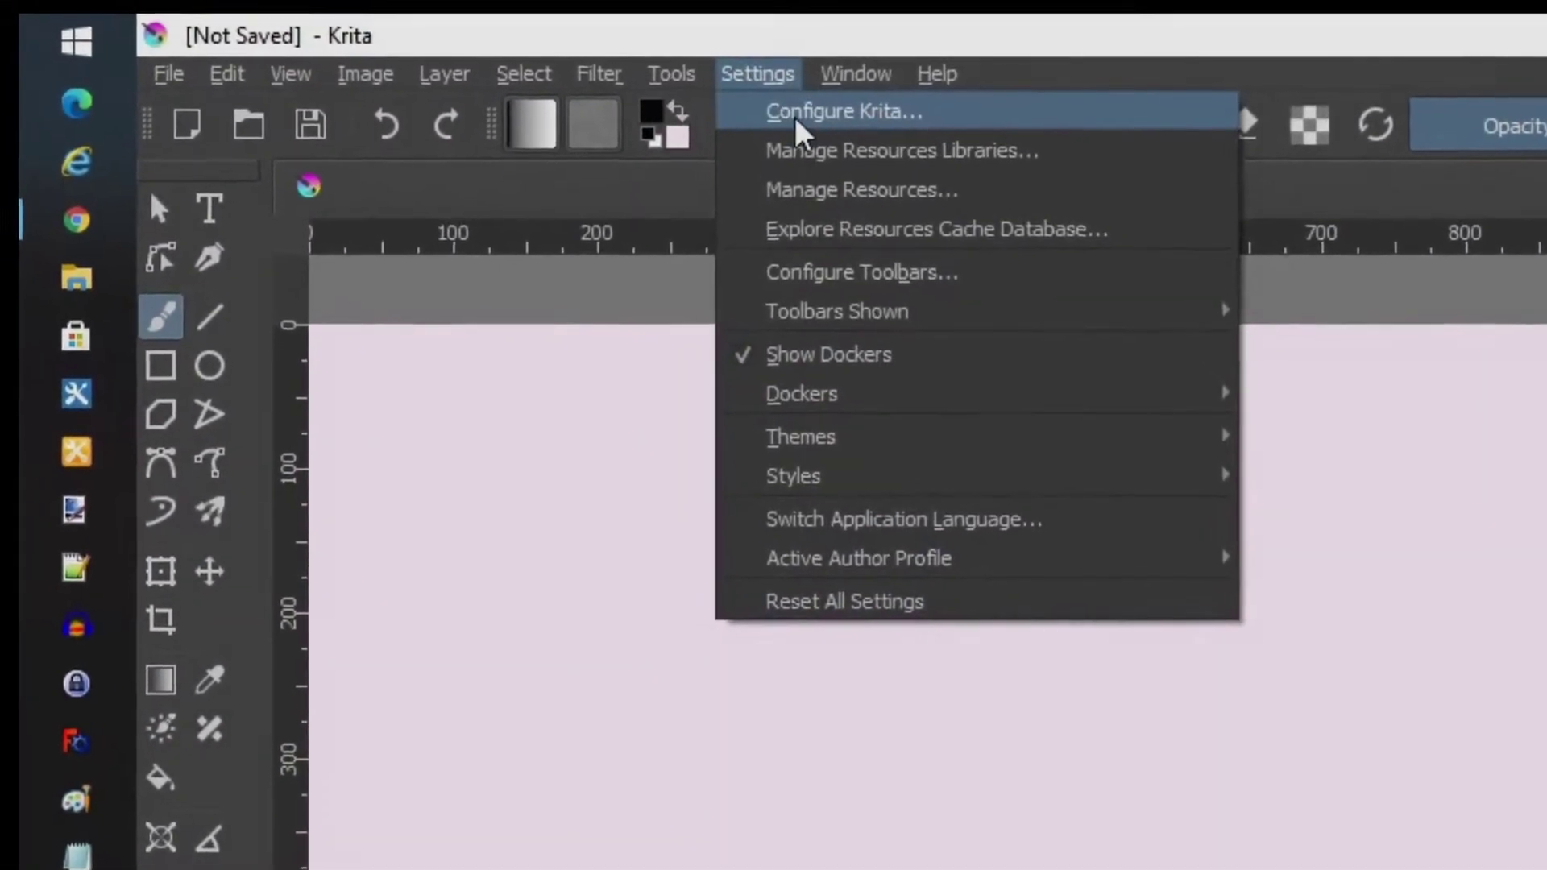
click(796, 122)
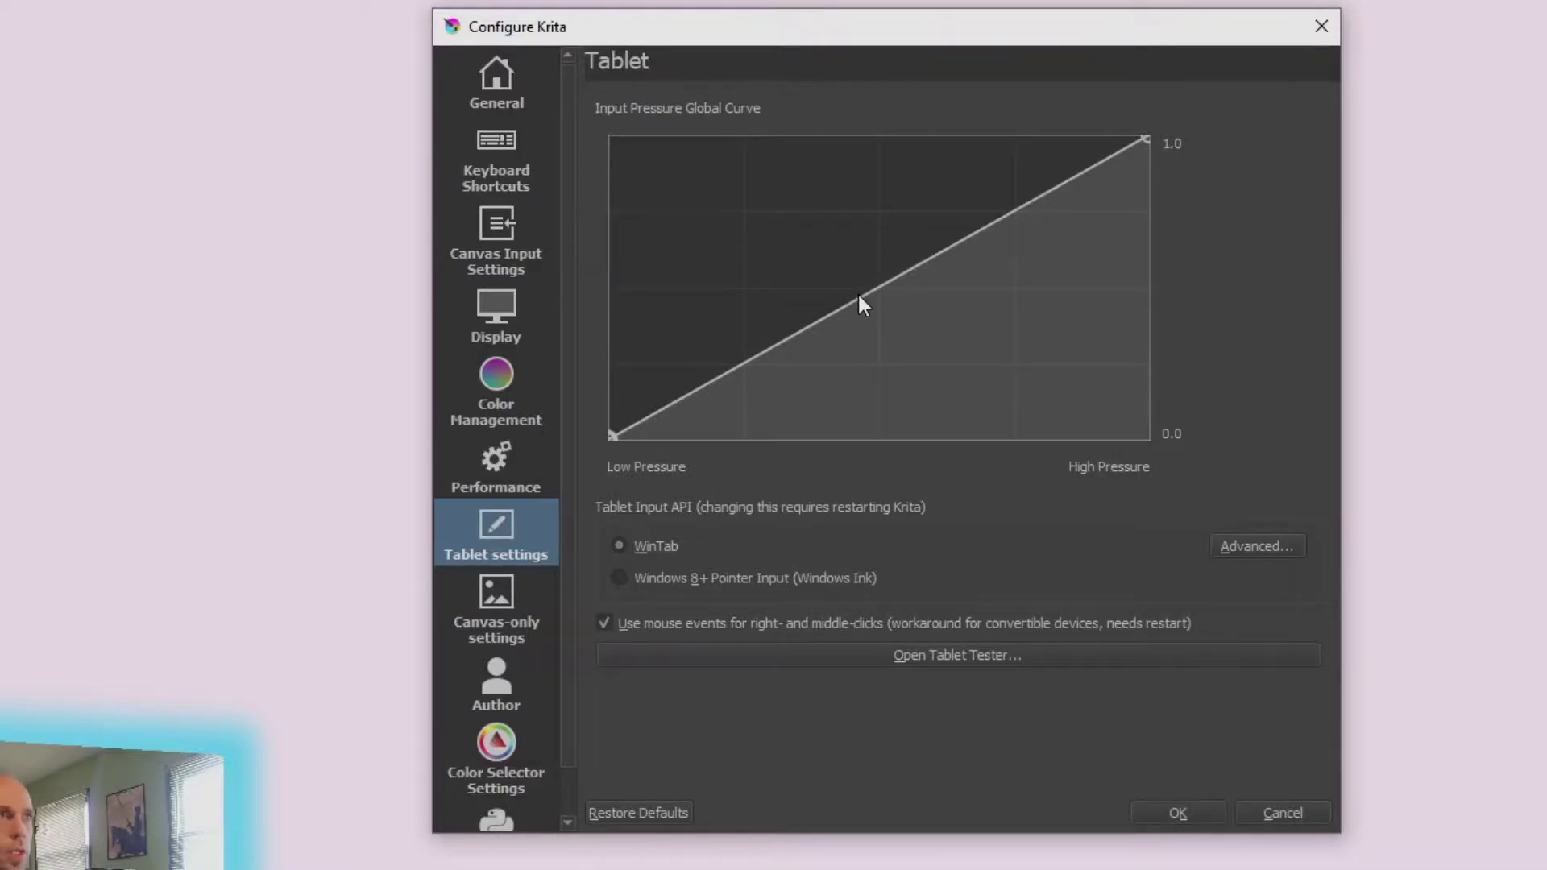
mouse_move(860, 300)
mouse_down()
mouse_move(816, 266)
mouse_move(908, 346)
mouse_move(871, 306)
mouse_up()
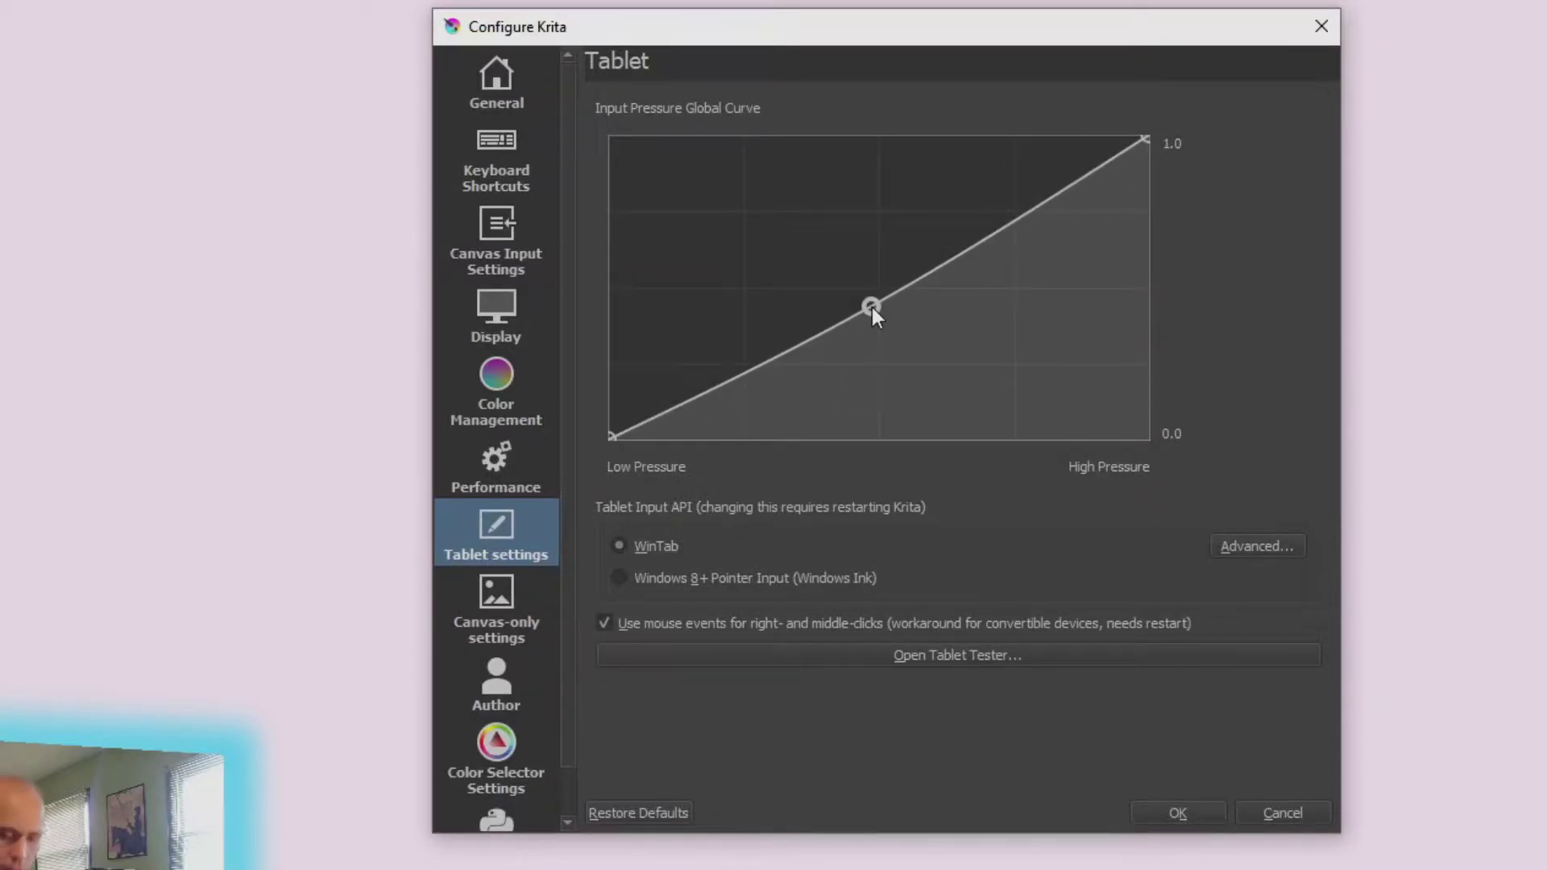
key(Delete)
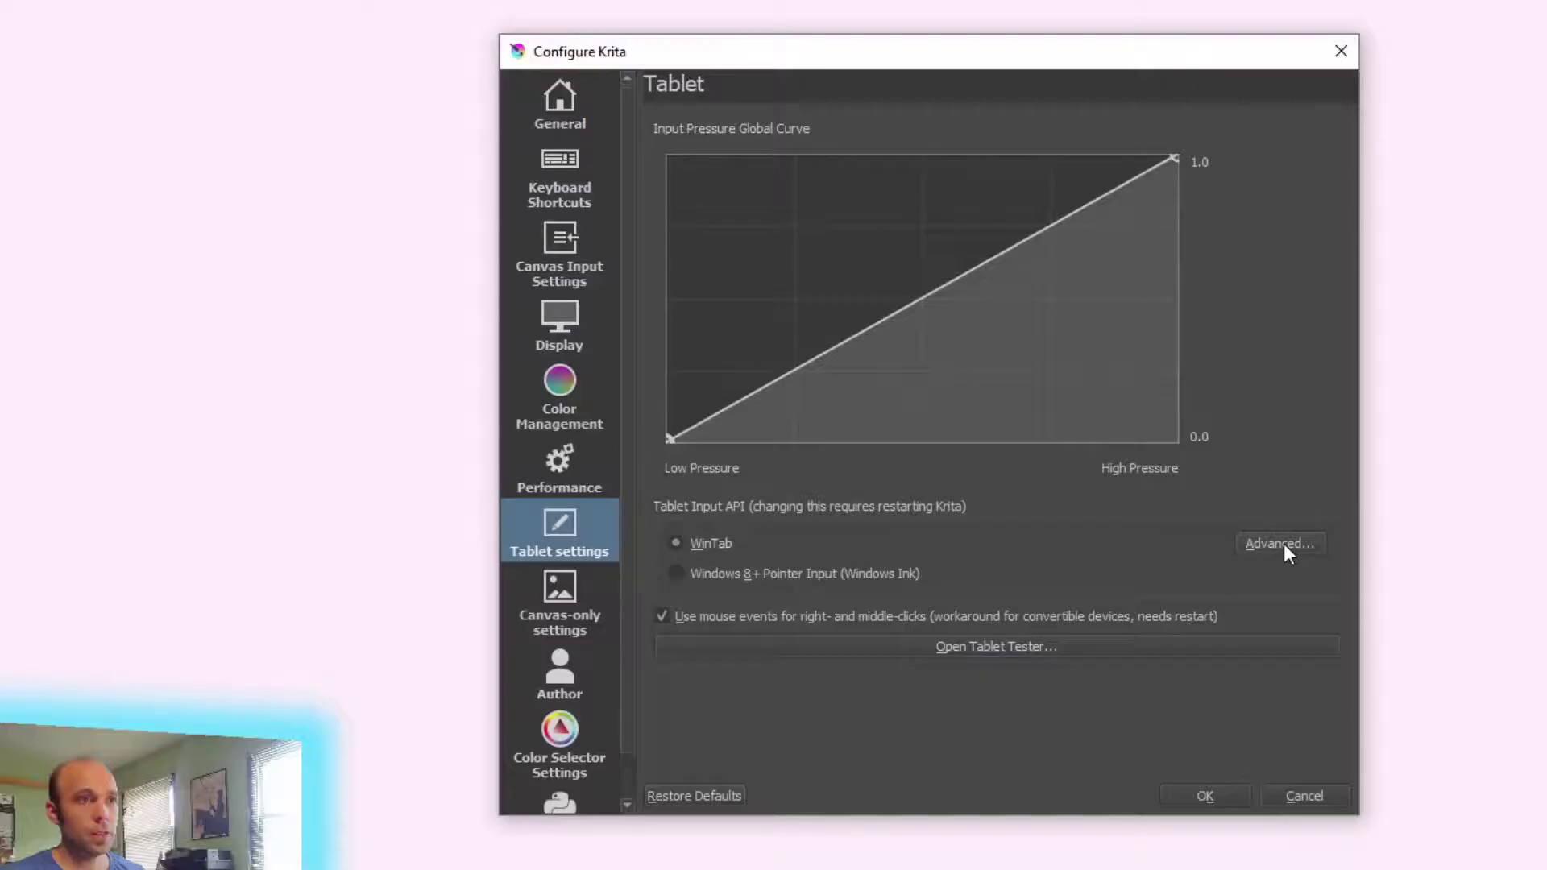
- Review the Advanced tablet mapping settings and cancel without changes
click(1281, 544)
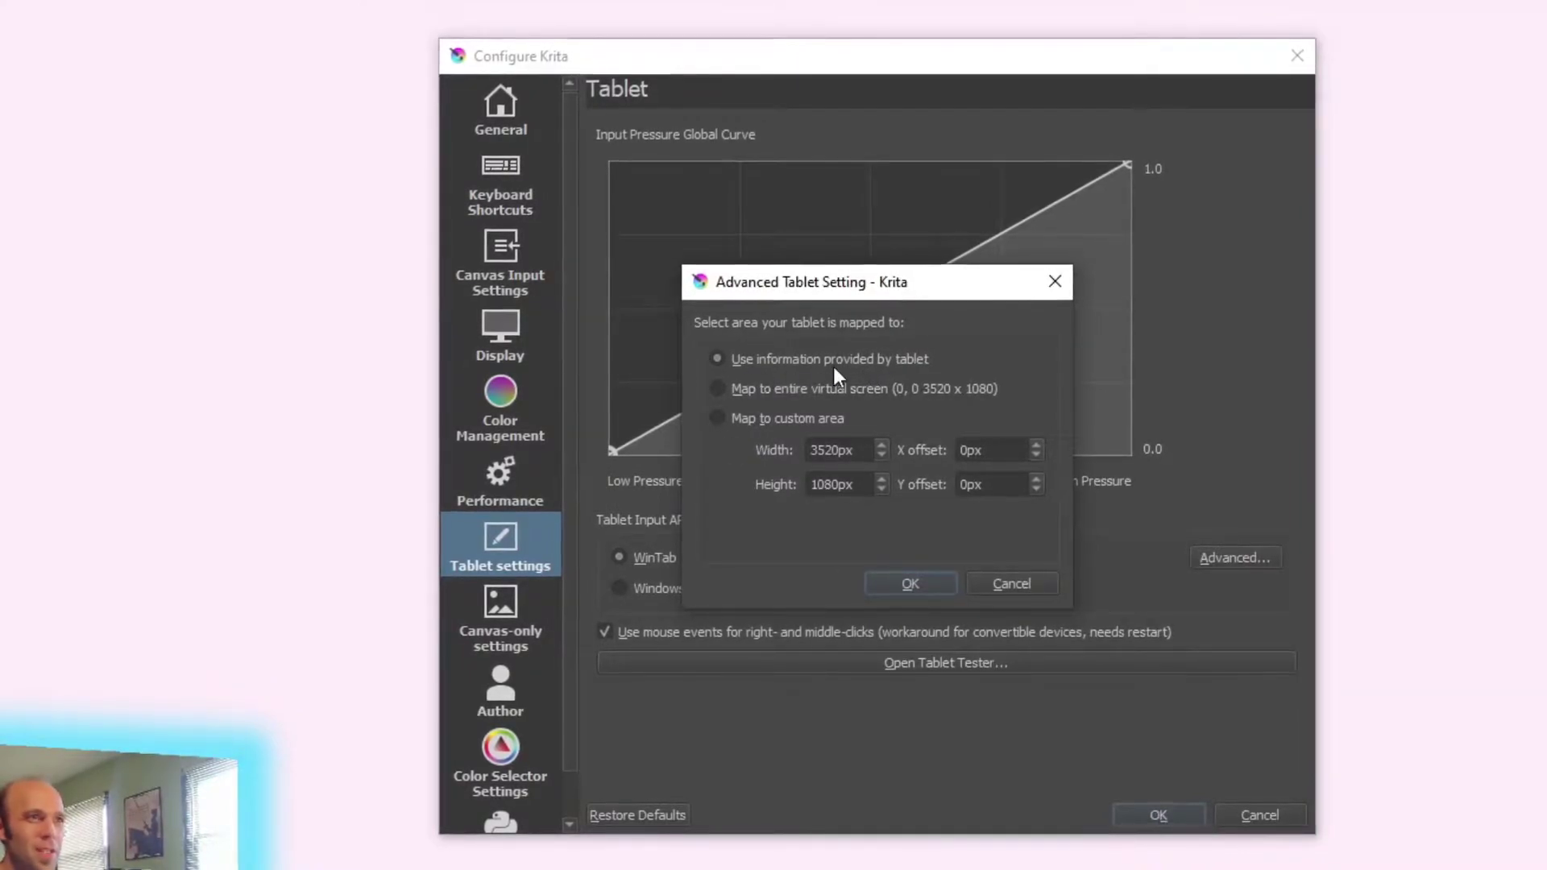
click(1029, 589)
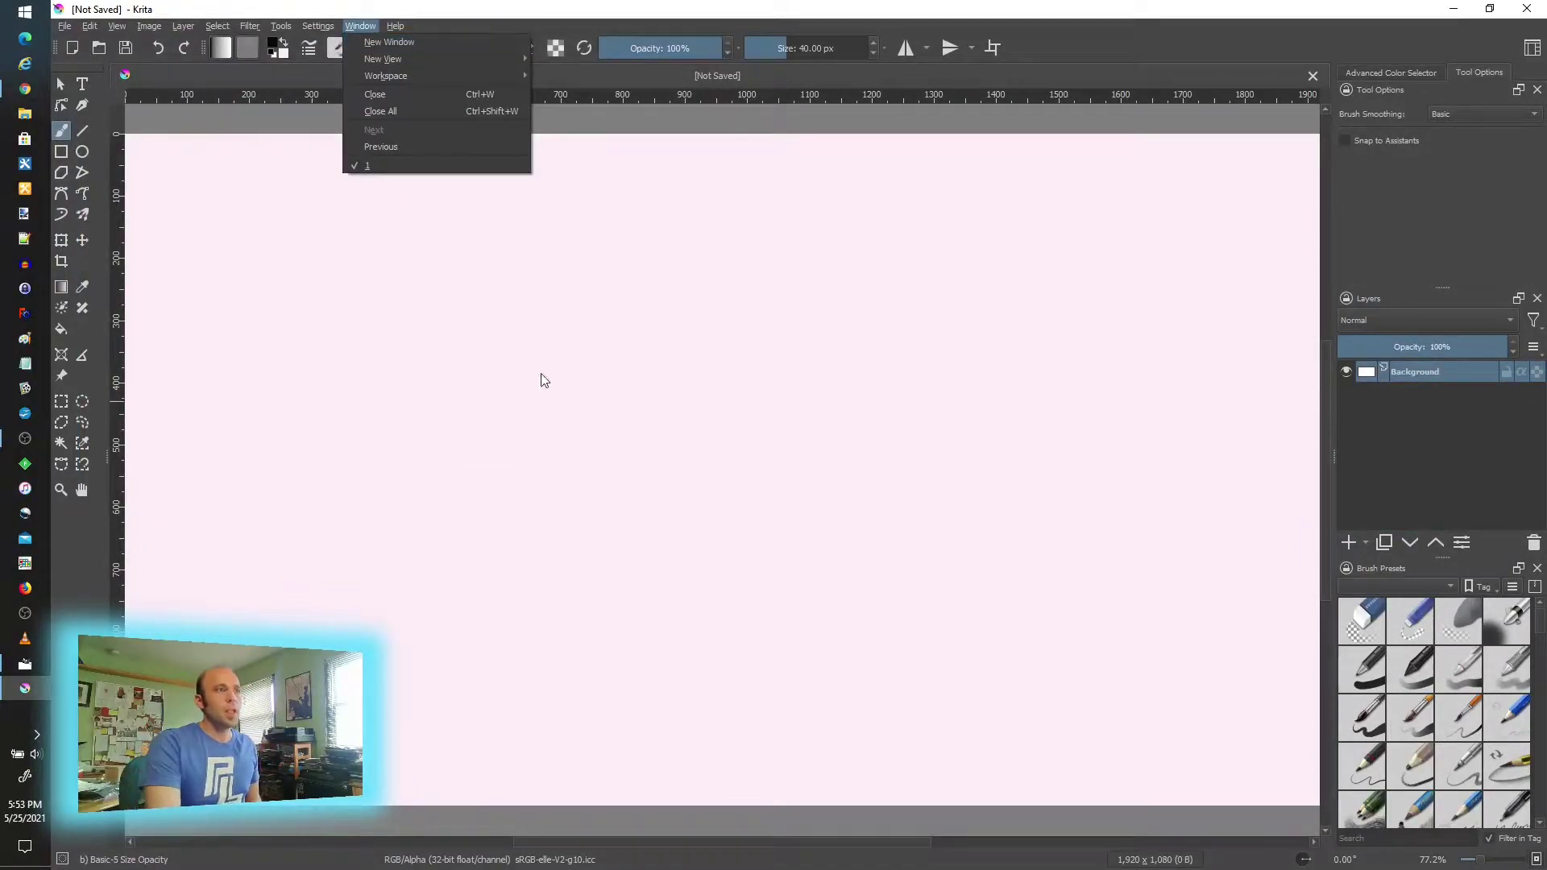
- Dismiss the Window menu and bring up the Background layer's context menu
click(990, 48)
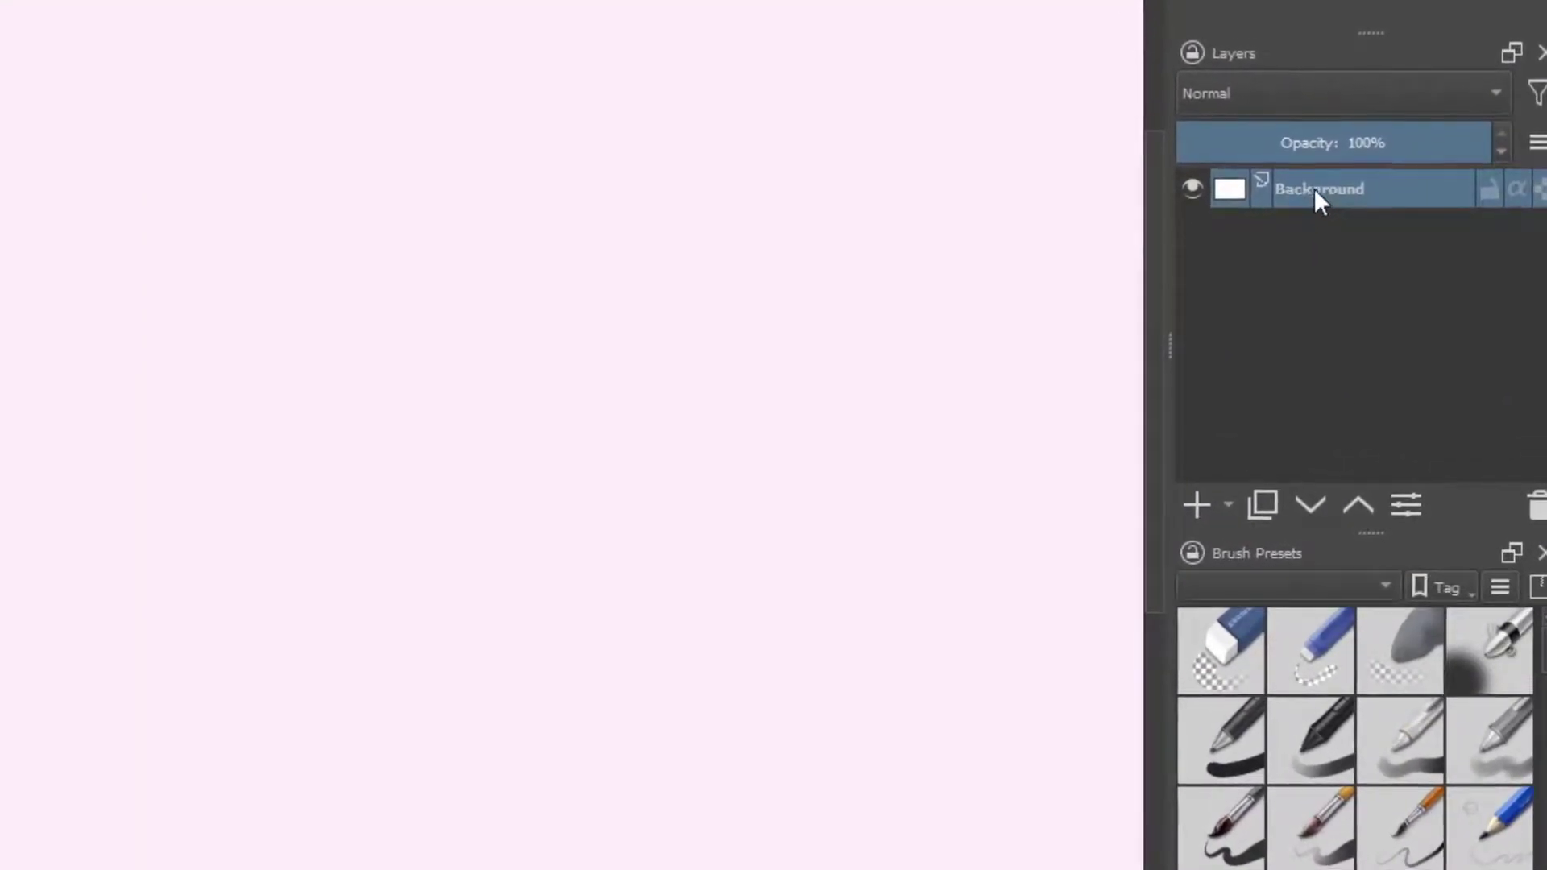
right_click(1313, 189)
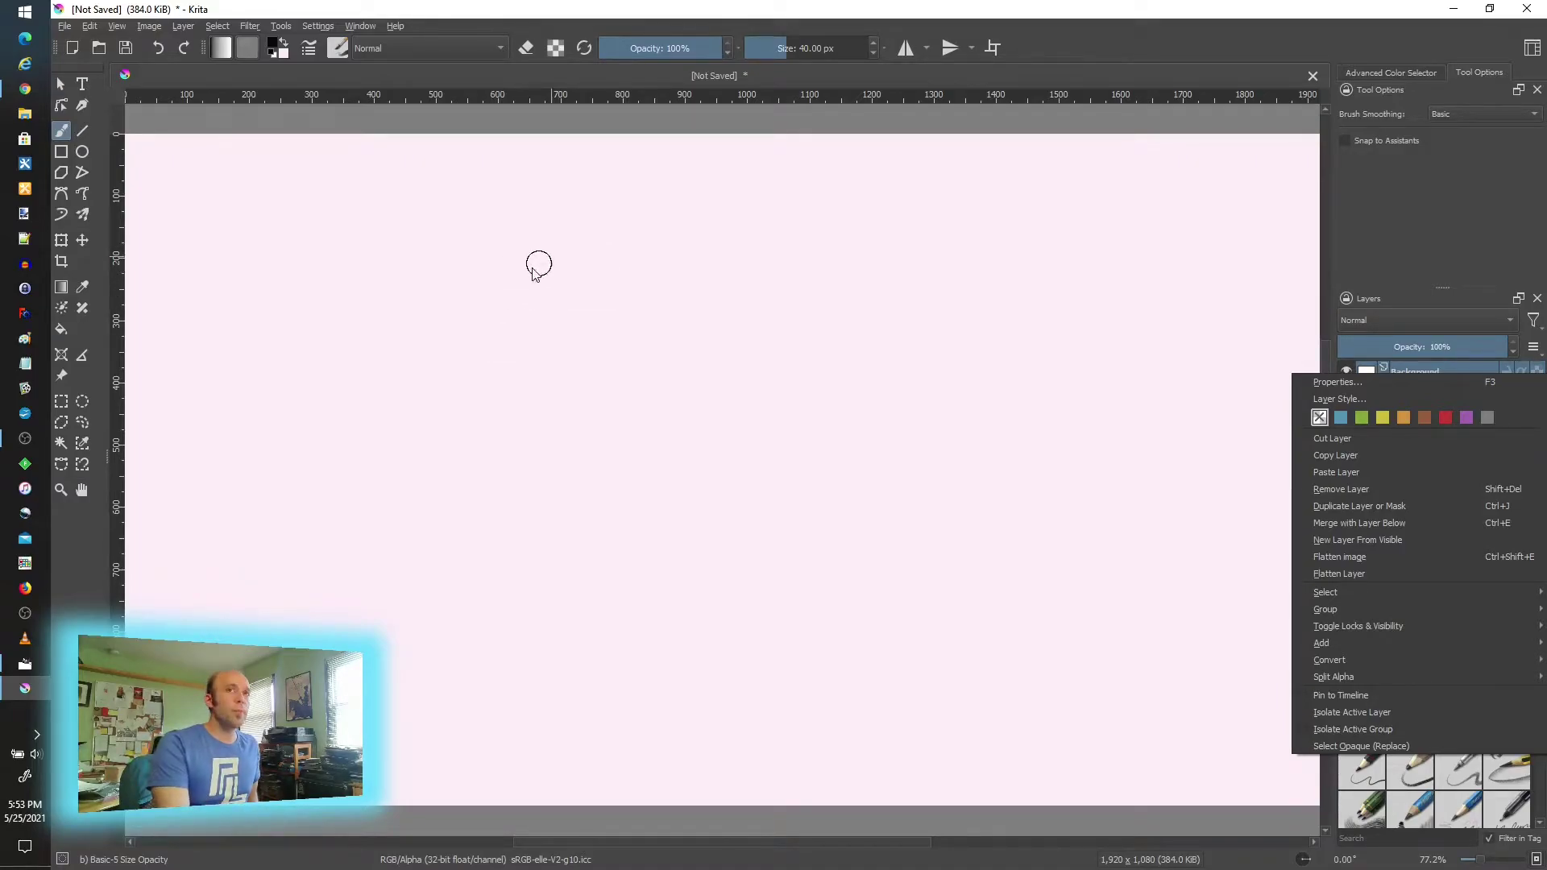
- Paint several looping black pressure-varied strokes across the pink canvas, tapering from thick to faint
click(380, 251)
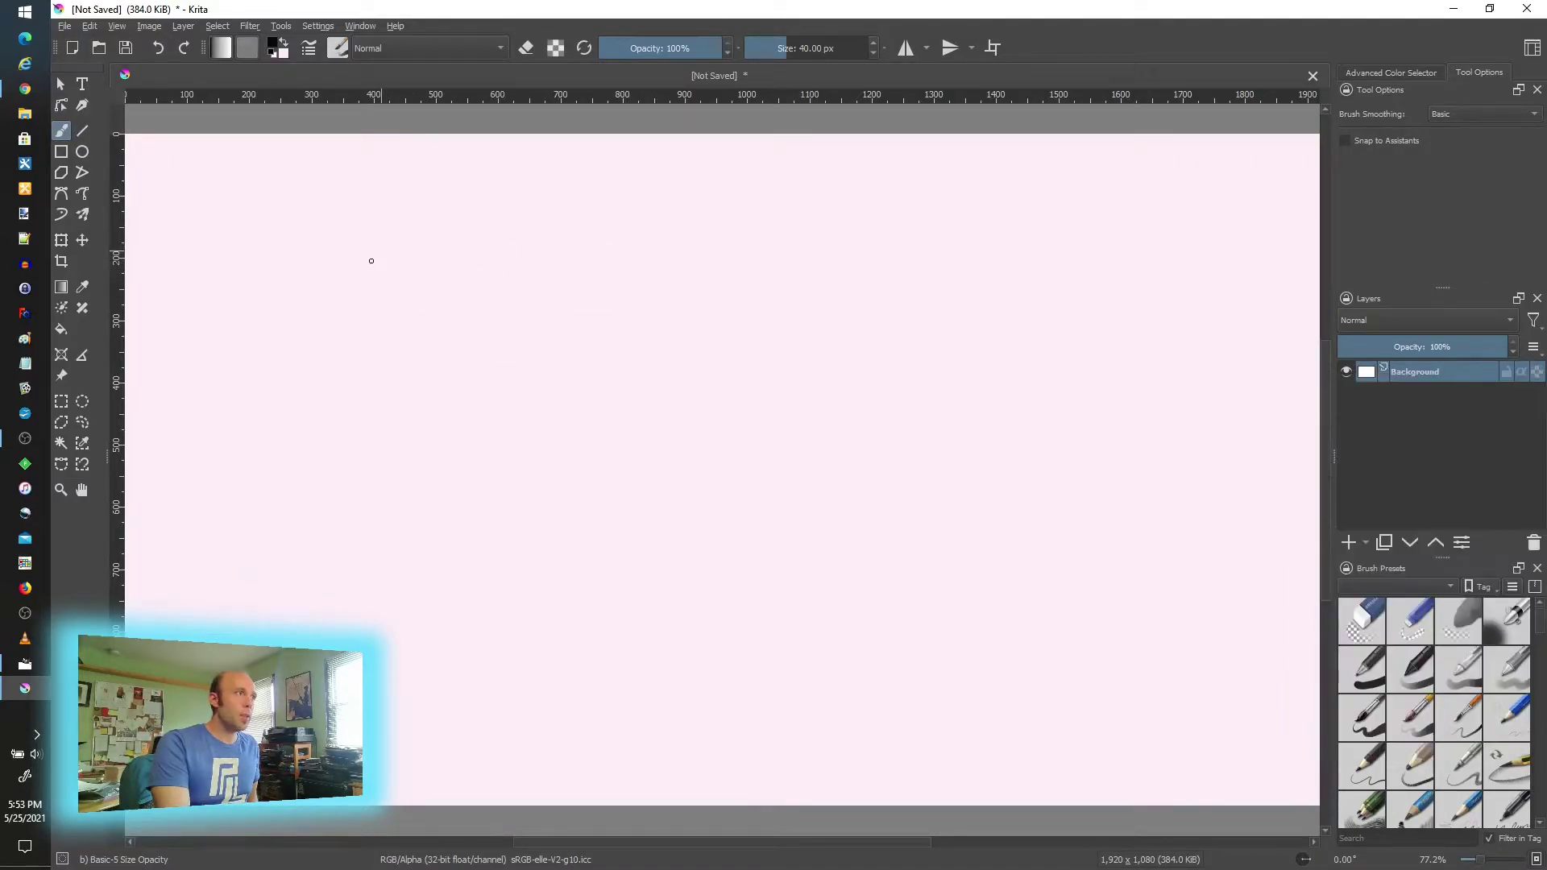
mouse_move(358, 315)
mouse_down()
mouse_move(411, 426)
mouse_move(479, 508)
mouse_up()
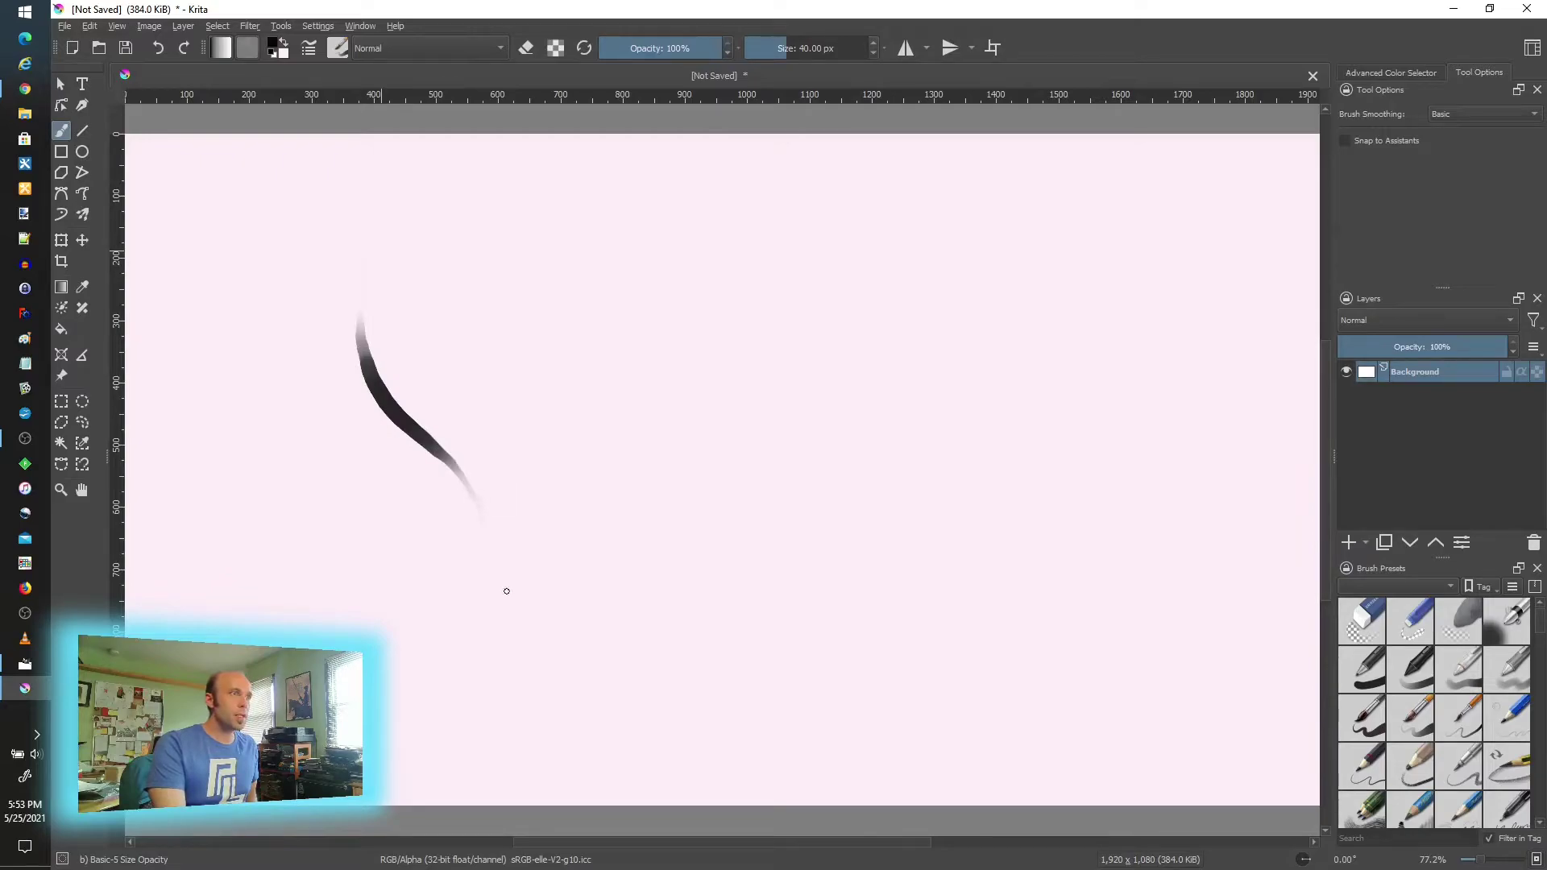
mouse_move(640, 654)
mouse_down()
mouse_move(712, 598)
mouse_move(714, 537)
mouse_move(543, 410)
mouse_move(555, 349)
mouse_move(714, 404)
mouse_move(806, 375)
mouse_move(885, 306)
mouse_up()
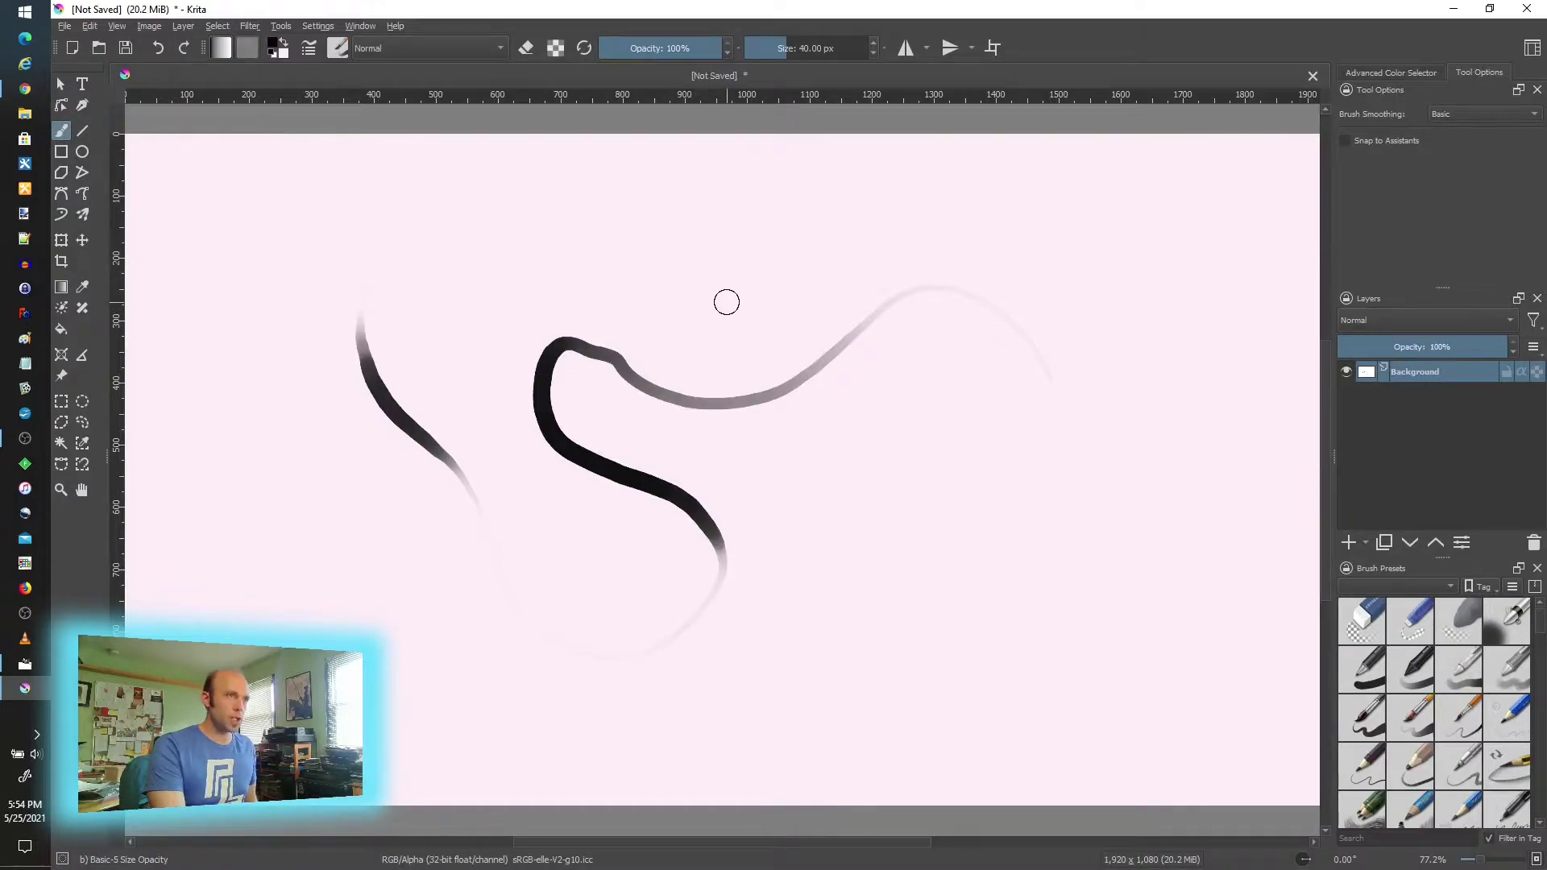
mouse_move(611, 248)
mouse_down()
mouse_move(537, 249)
mouse_move(507, 326)
mouse_up()
mouse_move(465, 440)
mouse_down()
mouse_move(391, 603)
mouse_move(404, 695)
mouse_move(490, 738)
mouse_move(555, 688)
mouse_move(569, 618)
mouse_up()
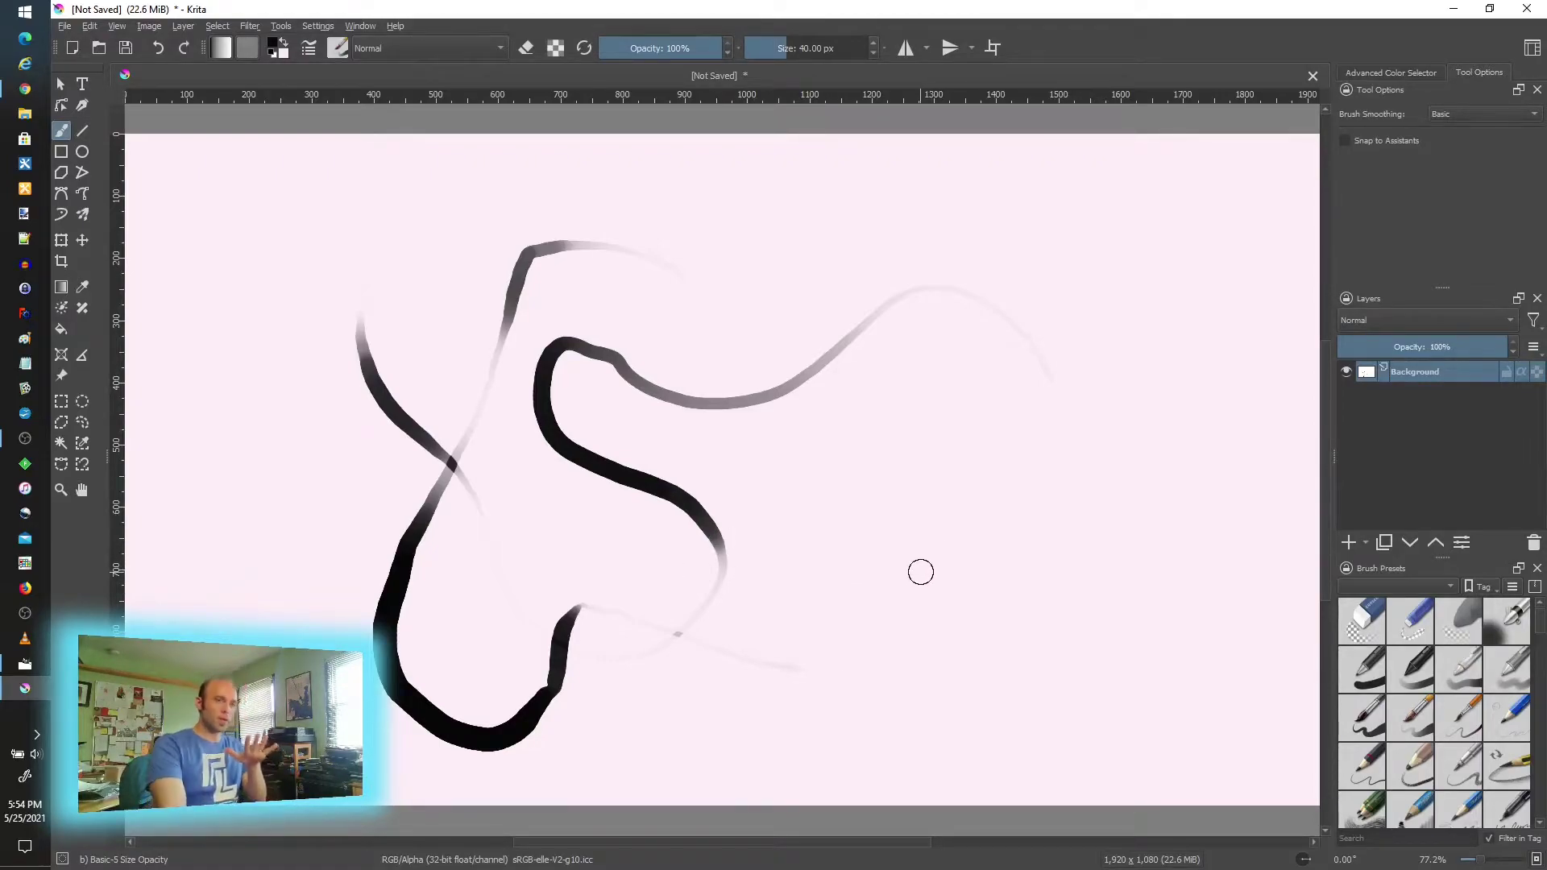
mouse_move(889, 639)
mouse_down()
mouse_move(931, 557)
mouse_move(920, 514)
mouse_move(869, 487)
mouse_move(812, 508)
mouse_move(753, 484)
mouse_move(796, 448)
mouse_up()
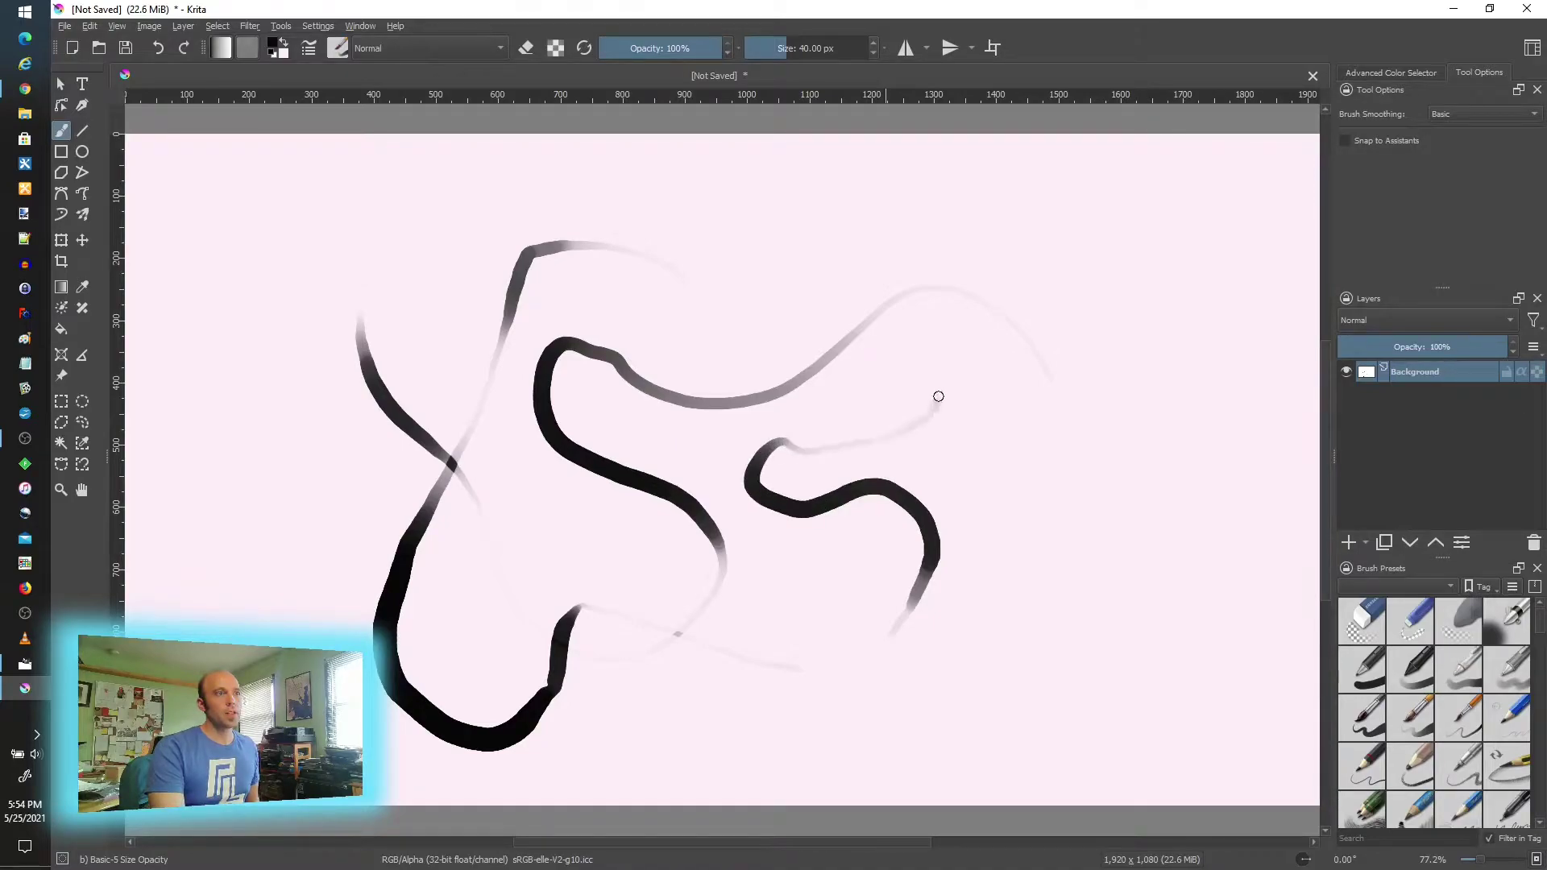
mouse_move(940, 391)
mouse_down()
mouse_move(893, 315)
mouse_move(773, 312)
mouse_move(722, 264)
mouse_move(808, 217)
mouse_move(936, 296)
mouse_move(1019, 281)
mouse_up()
mouse_move(1121, 323)
mouse_down()
mouse_move(1104, 379)
mouse_move(1043, 419)
mouse_move(710, 414)
mouse_move(628, 452)
mouse_move(552, 556)
mouse_up()
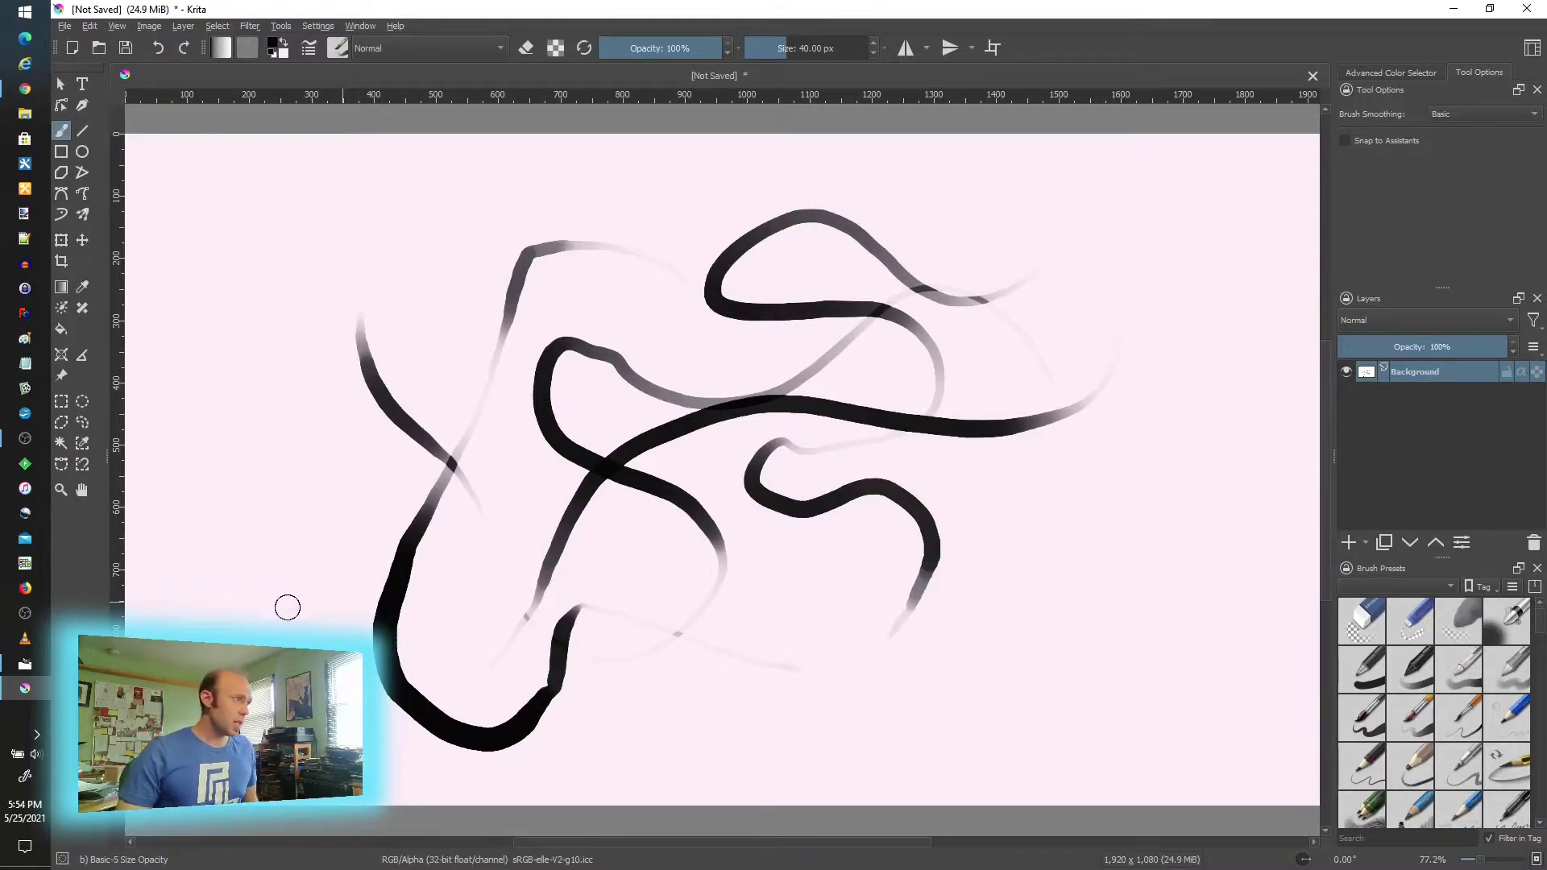
- Switch to GIMP's blank 1920×1080 image and open the Edit menu
click(24, 664)
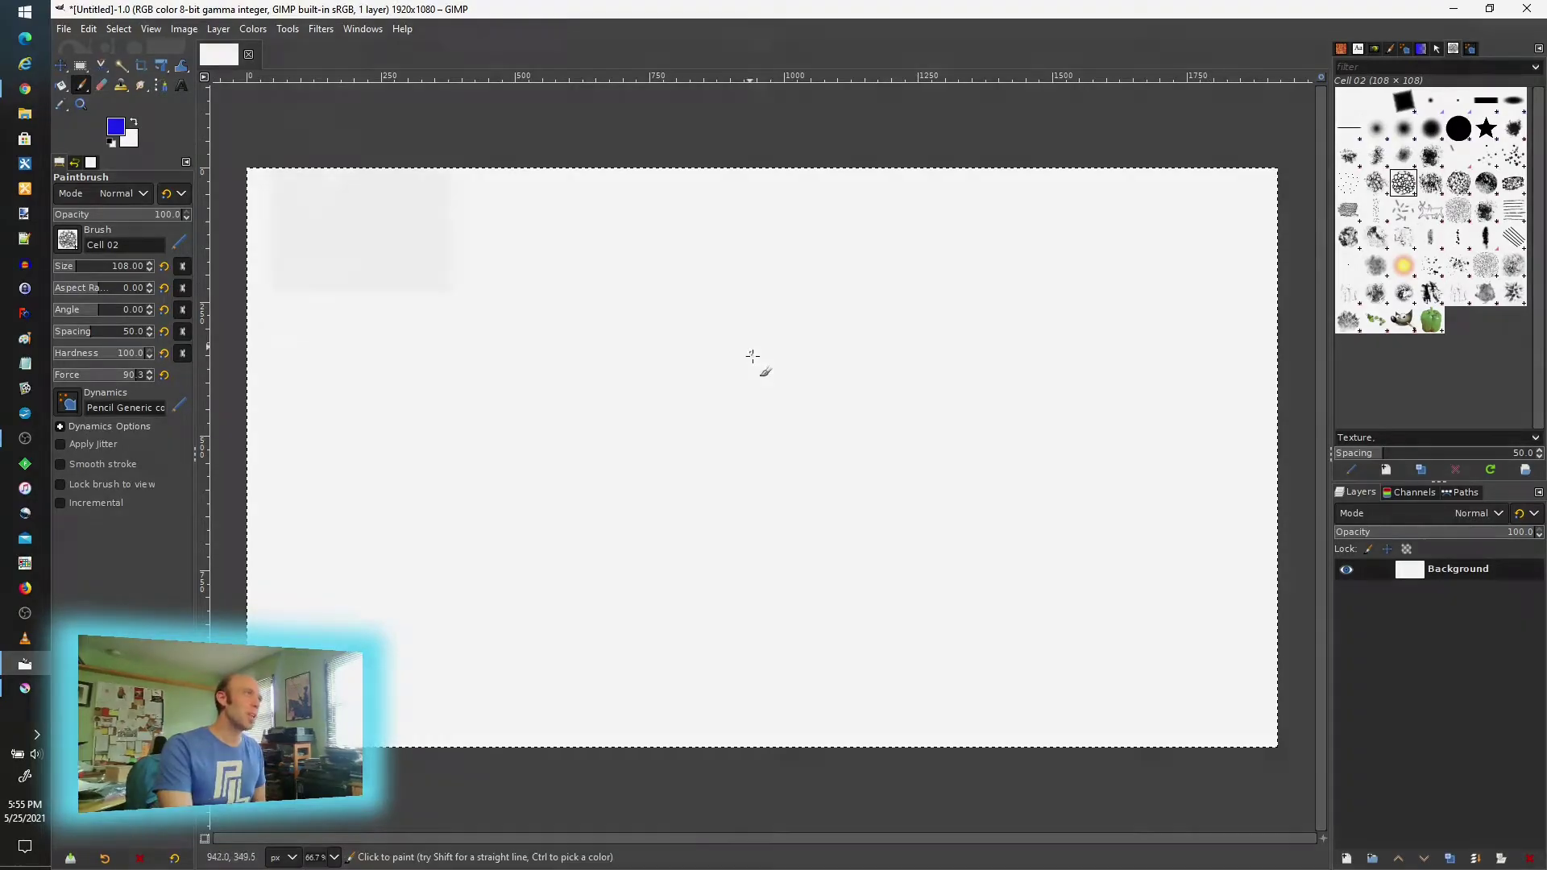
click(288, 30)
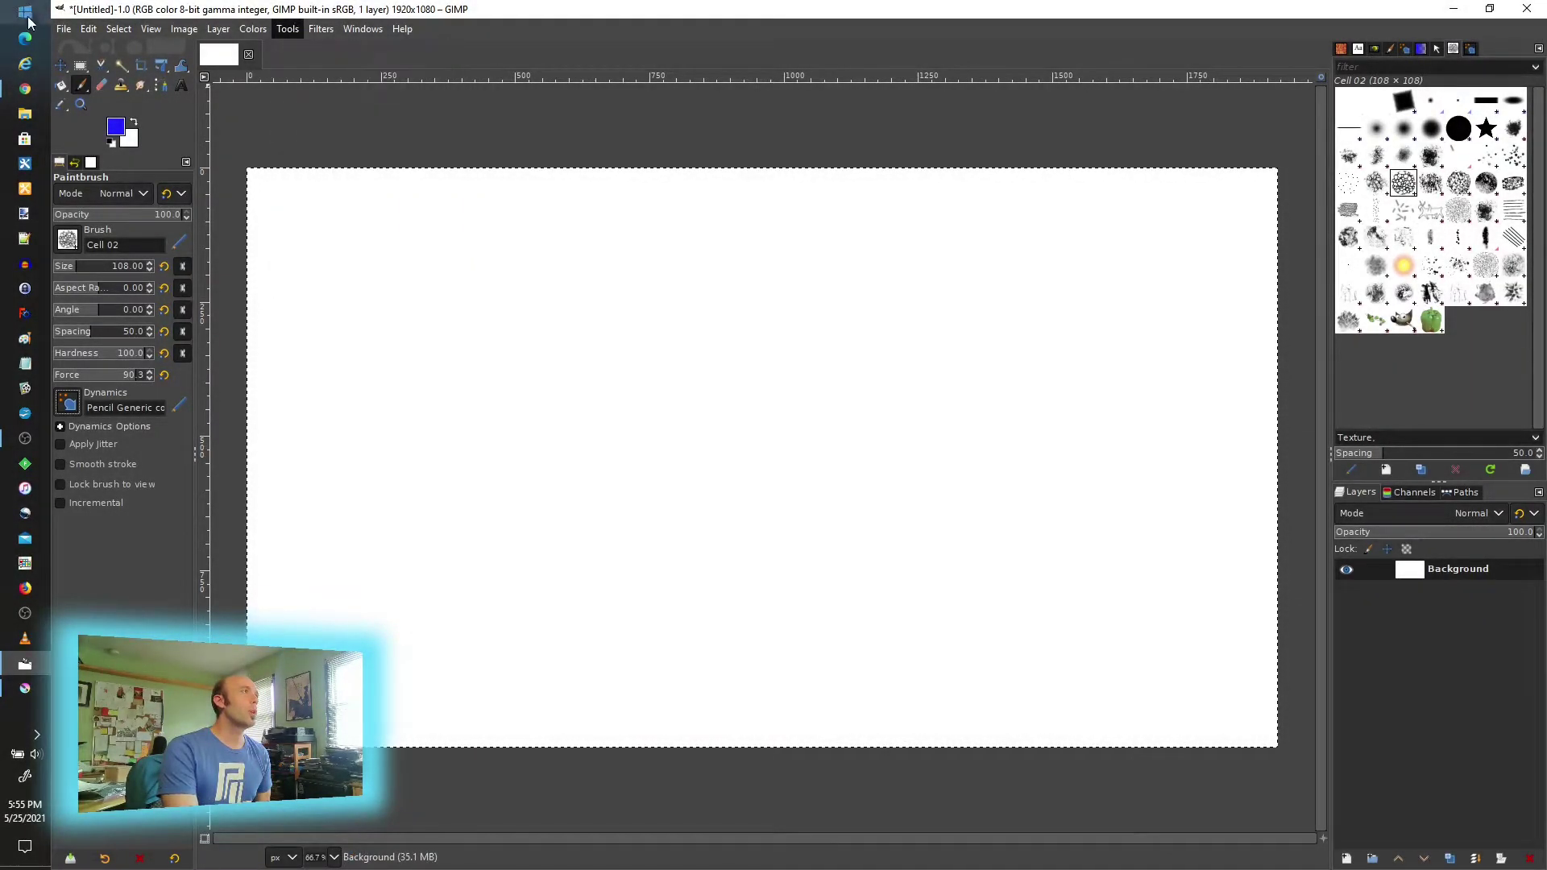
mouse_move(90, 32)
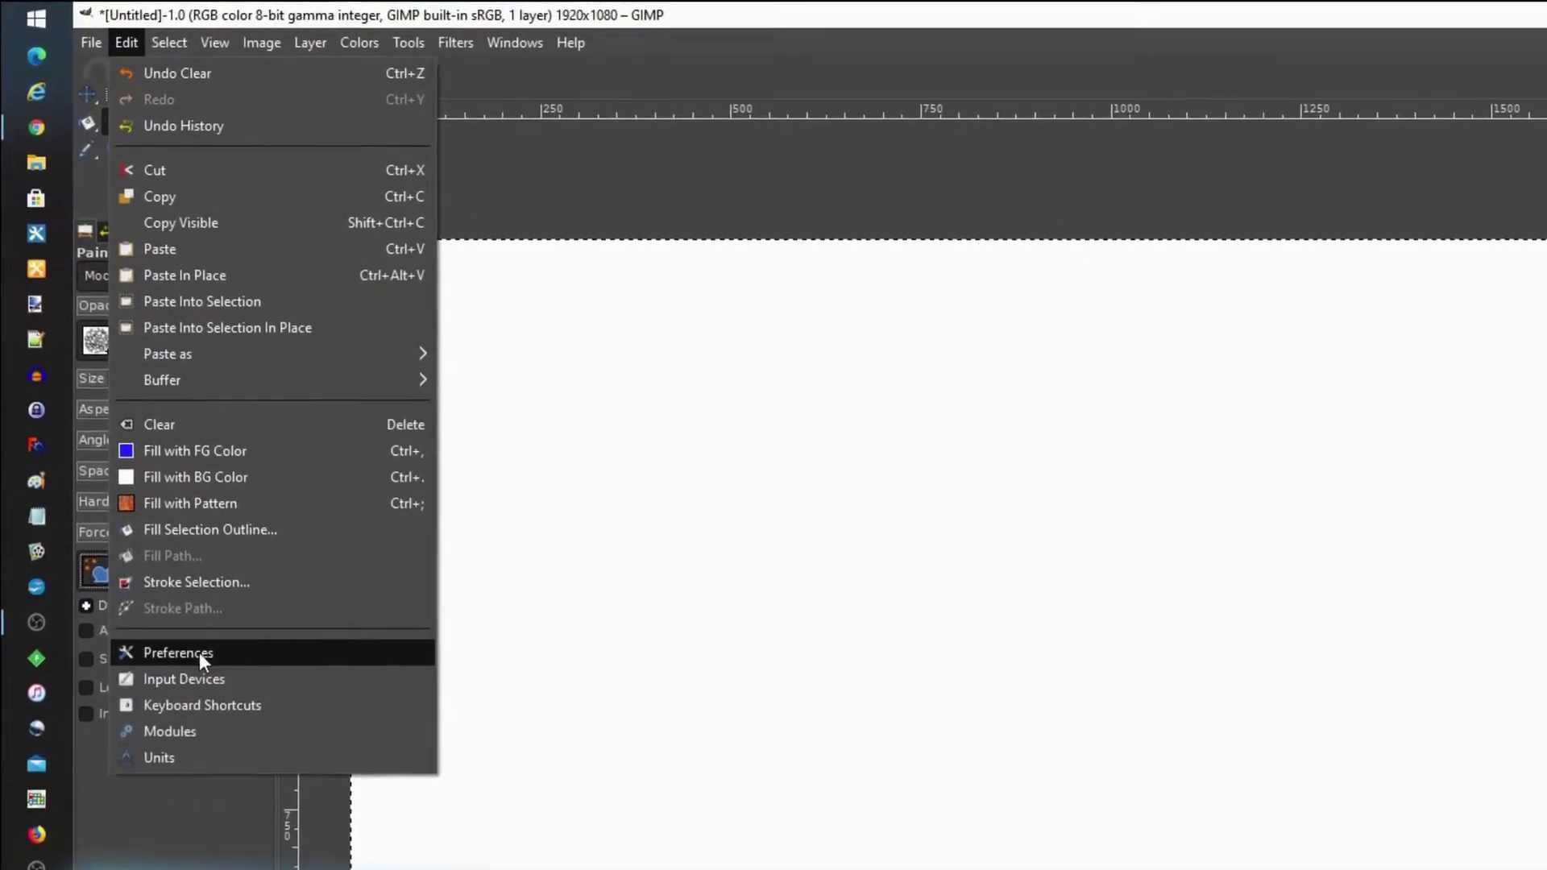
- Open GIMP's Preferences on the Input Devices page under Input Controllers
click(202, 655)
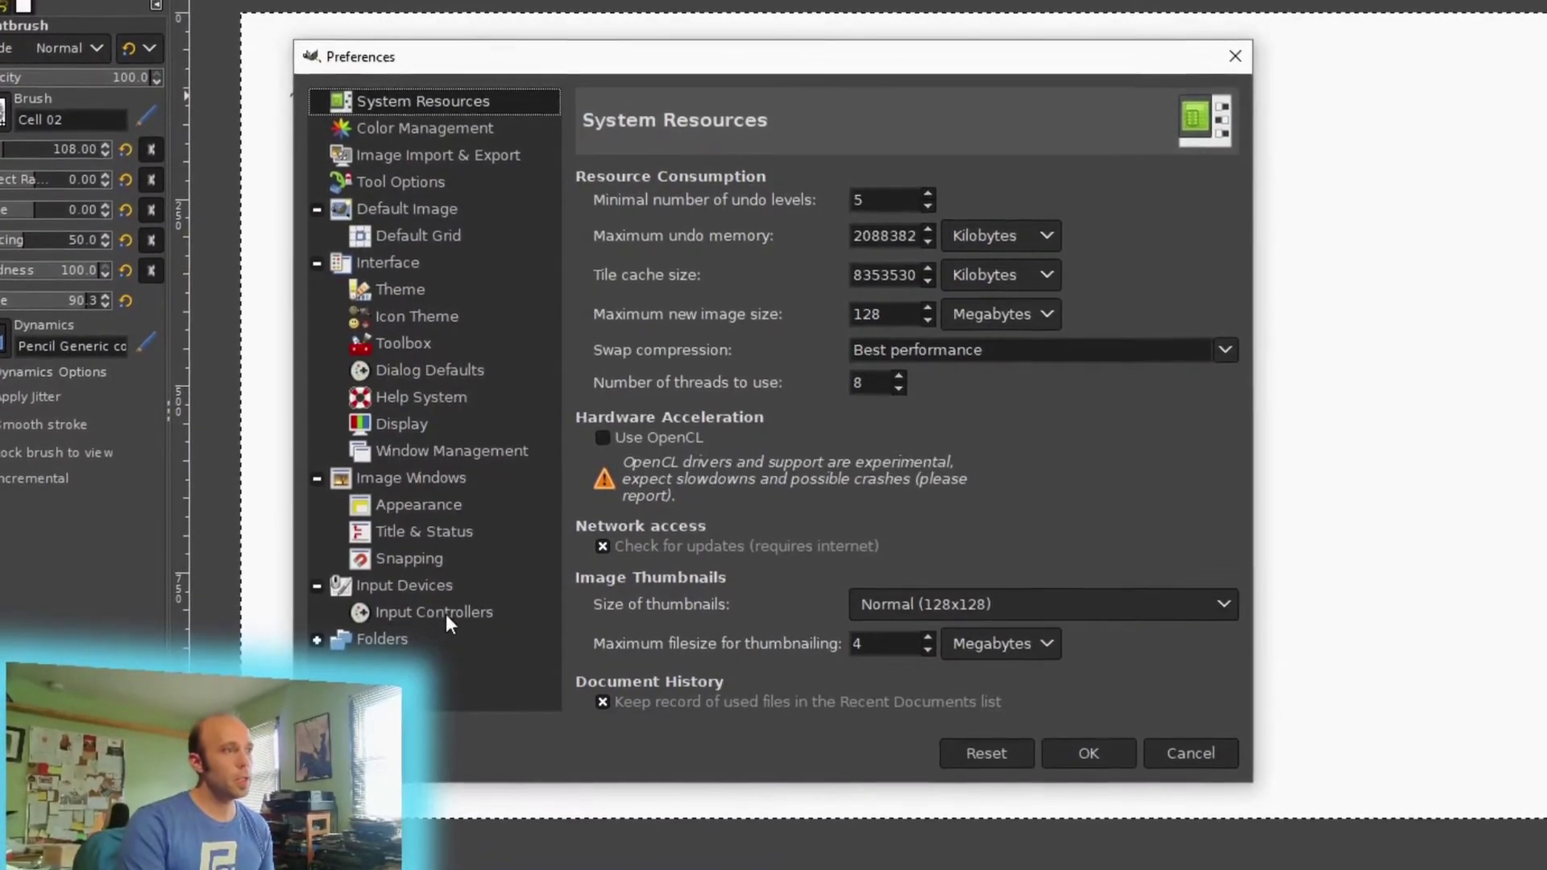
click(456, 638)
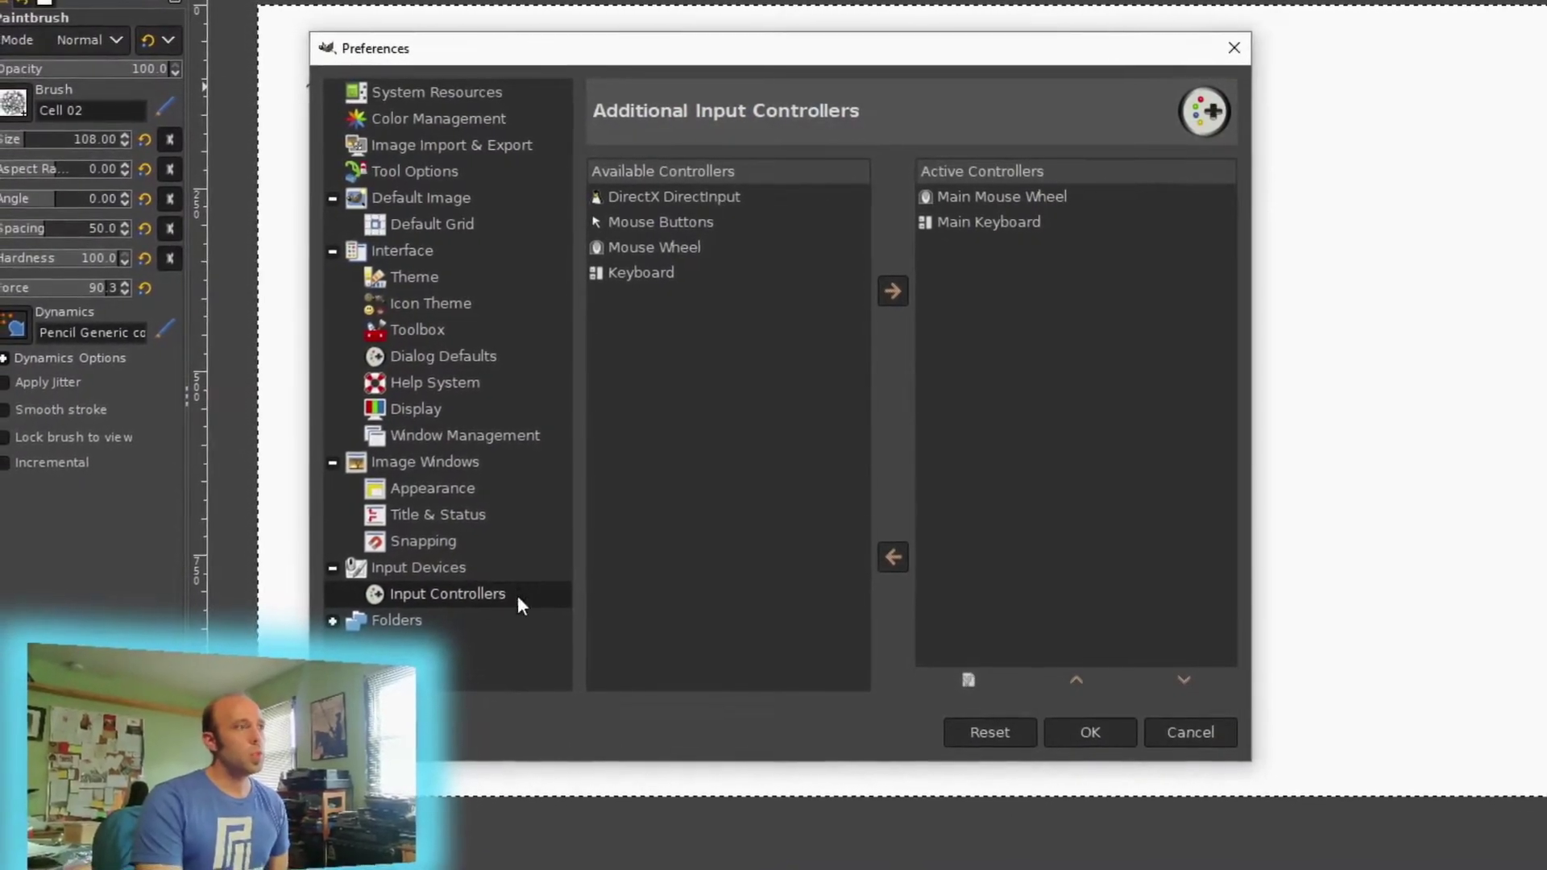
click(470, 567)
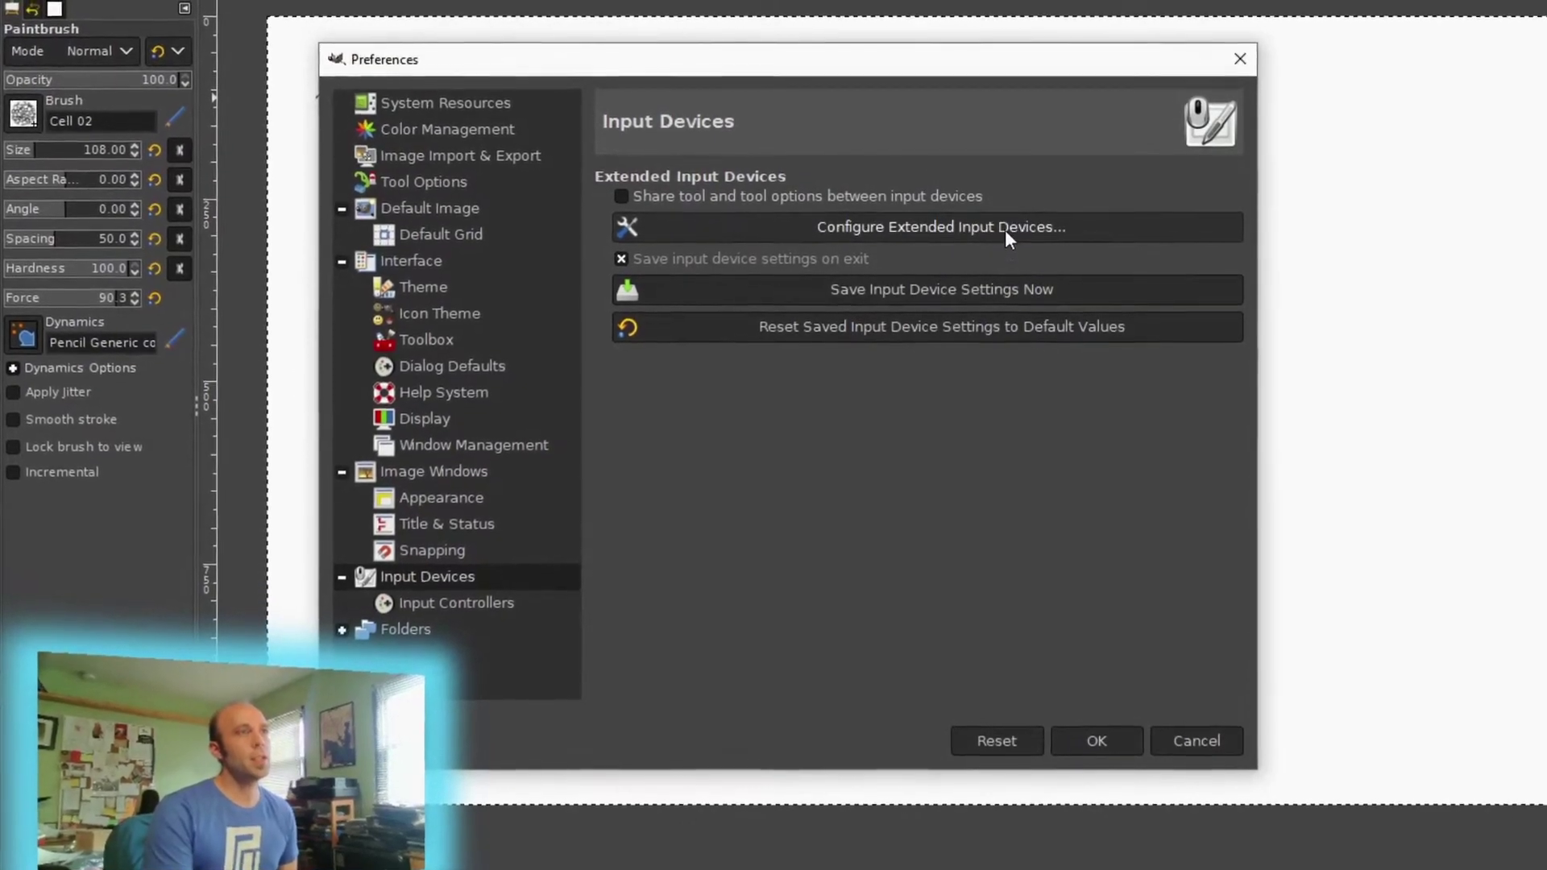
- Compare the axis settings of the HUION Eraser, Pressure Stylus and Puck in Configure Input Devices
click(1009, 236)
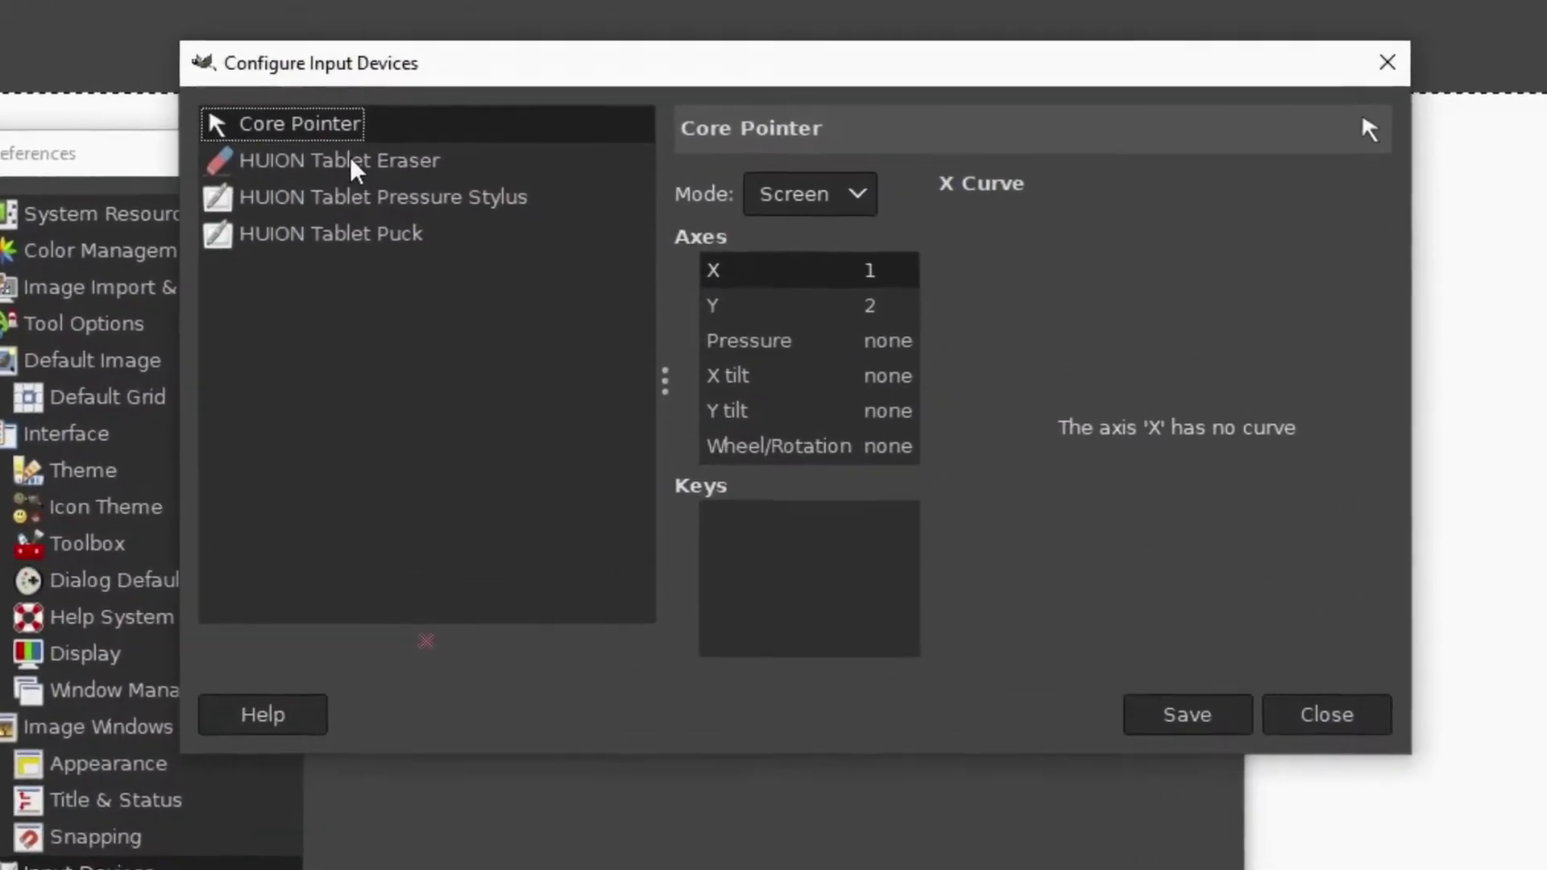
click(604, 77)
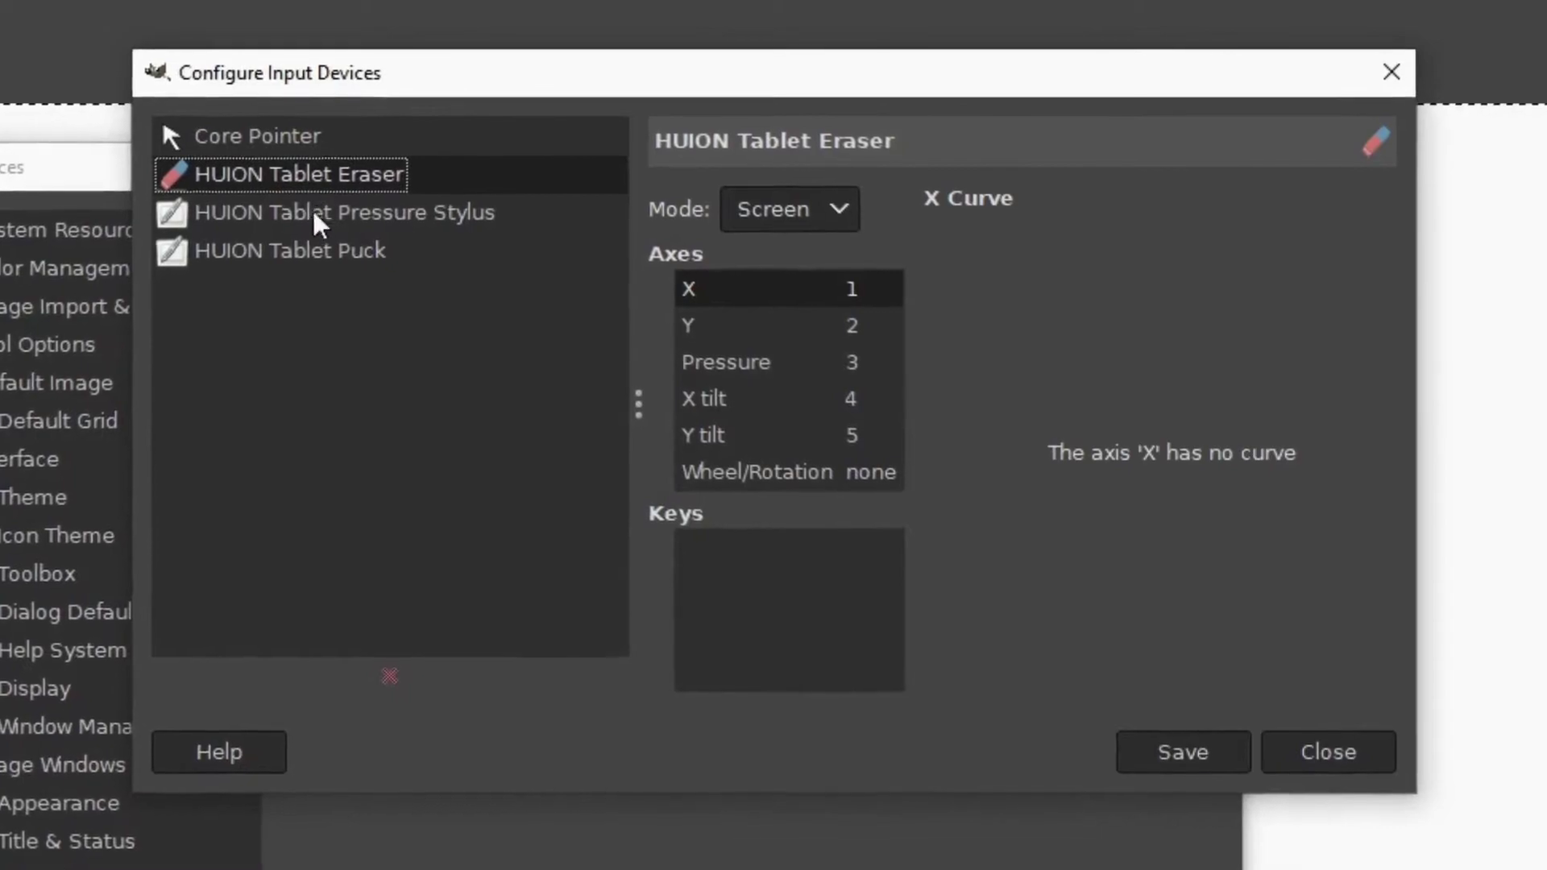
click(313, 213)
click(332, 175)
click(338, 219)
click(322, 253)
click(332, 181)
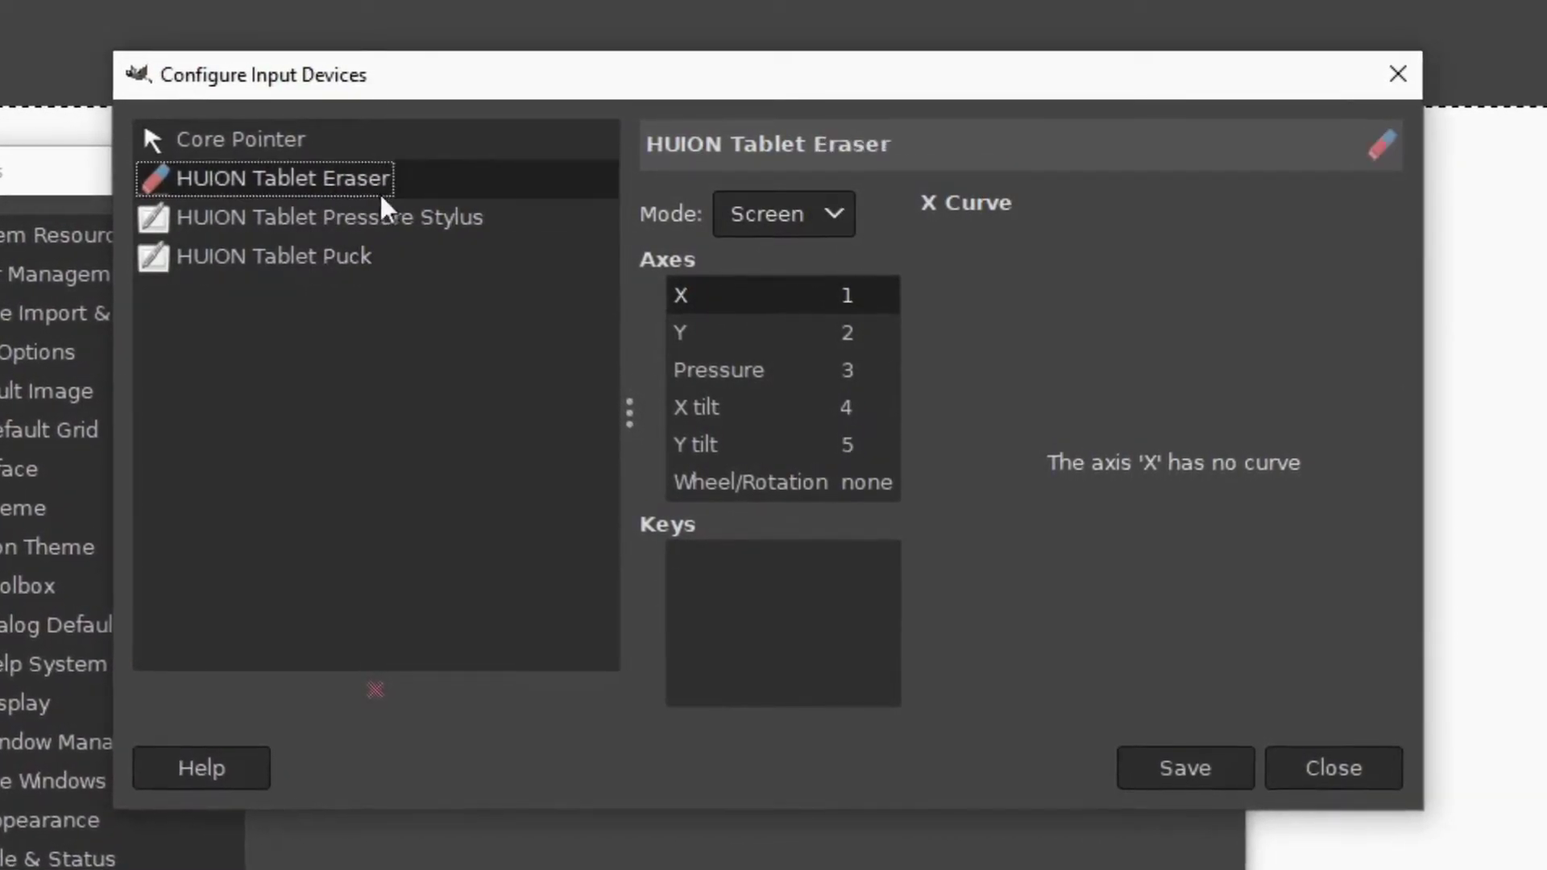
- Keep the HUION eraser's mode on Screen and close the input devices and Preferences dialogs
click(837, 219)
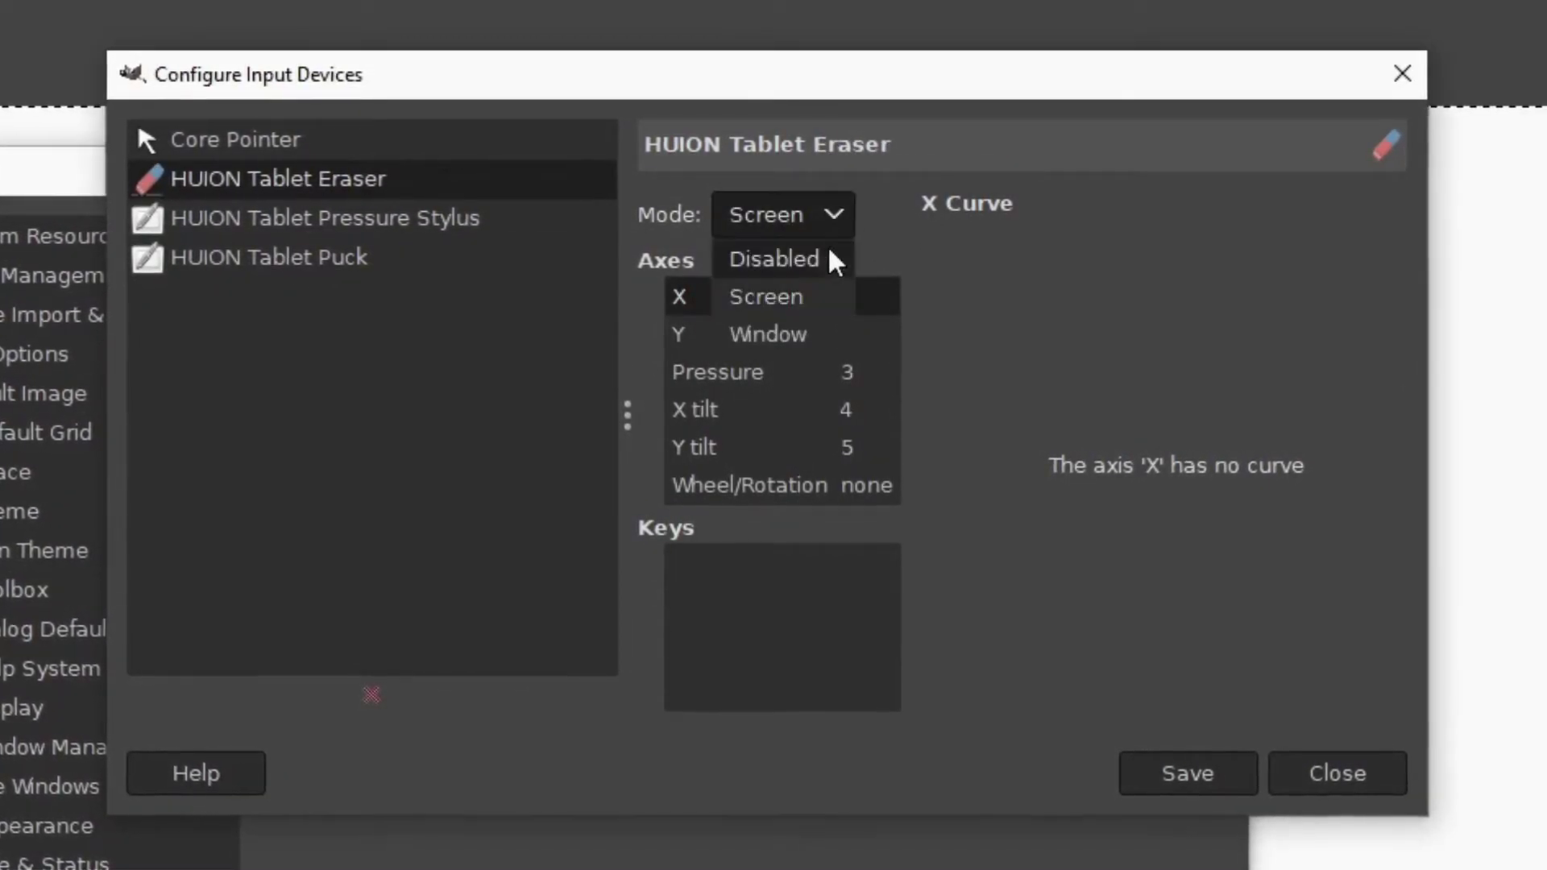
click(794, 300)
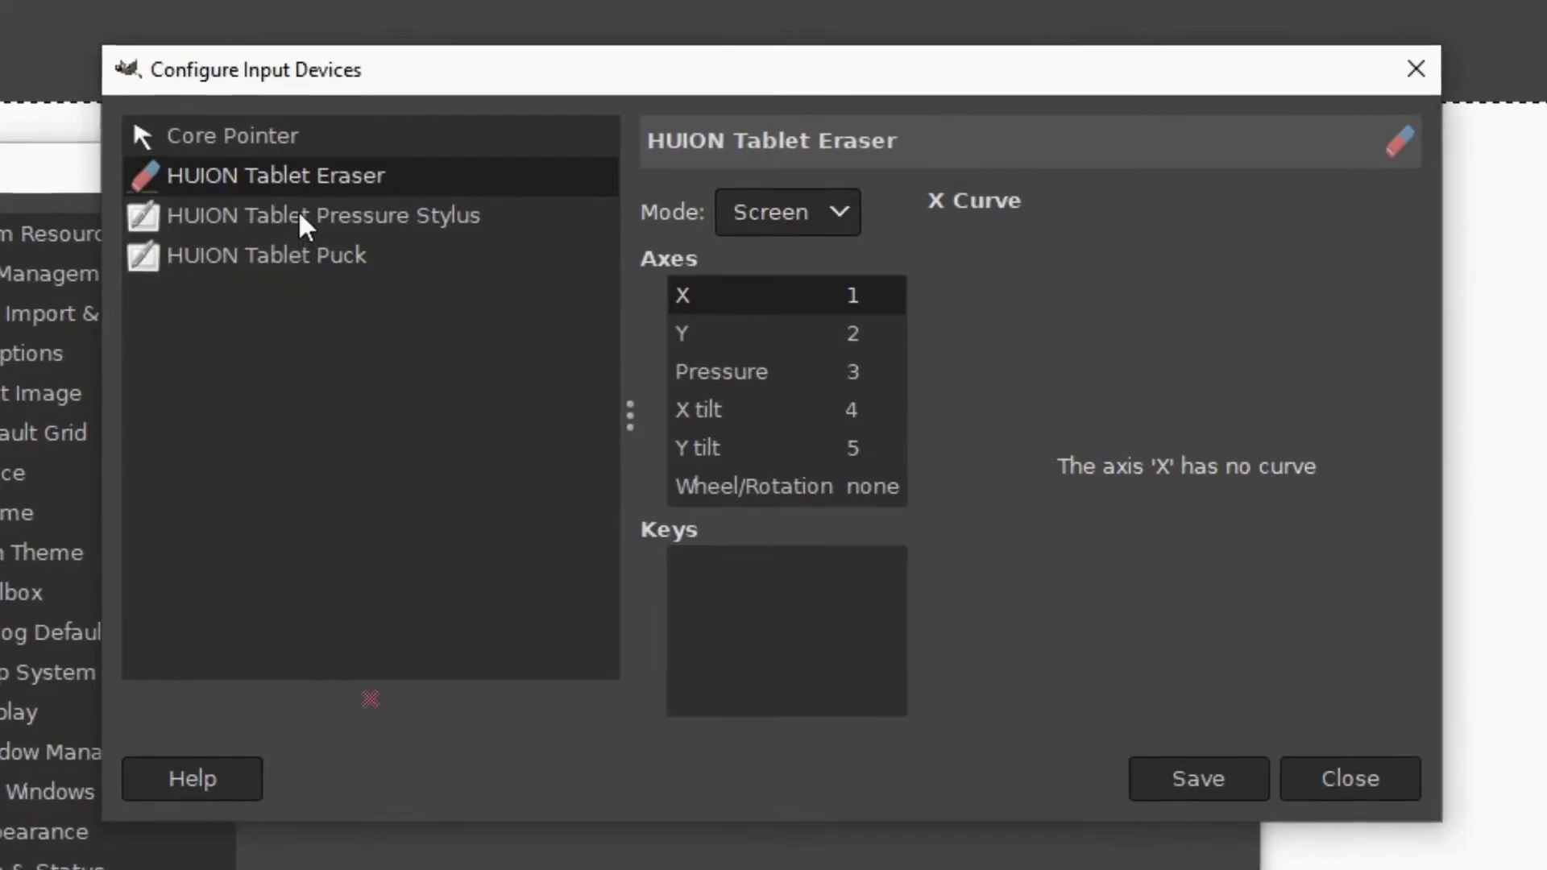
click(290, 256)
click(313, 182)
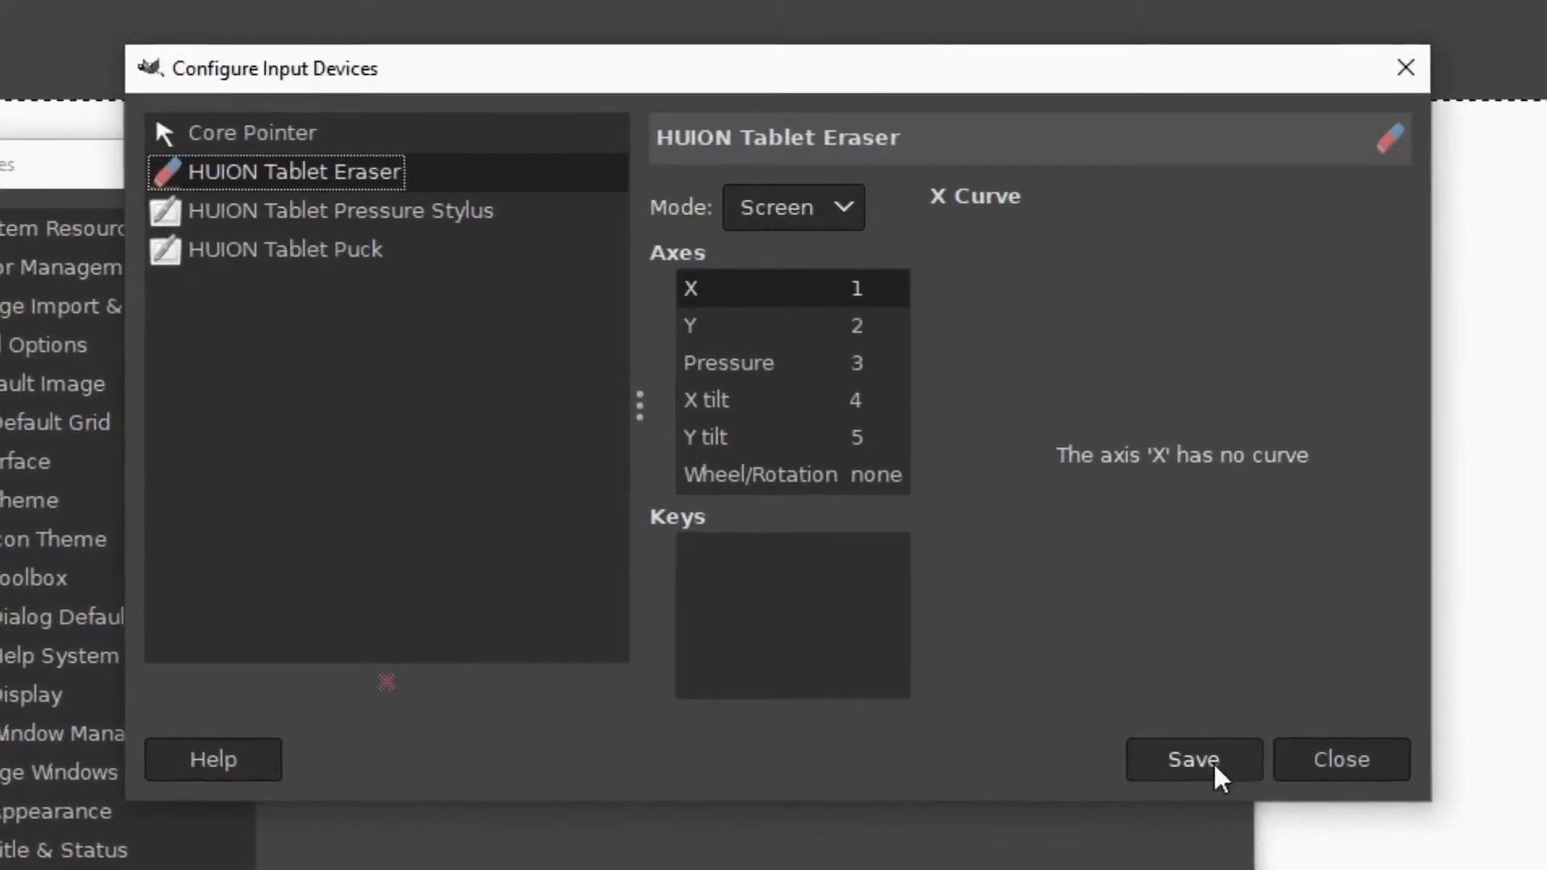
click(1343, 762)
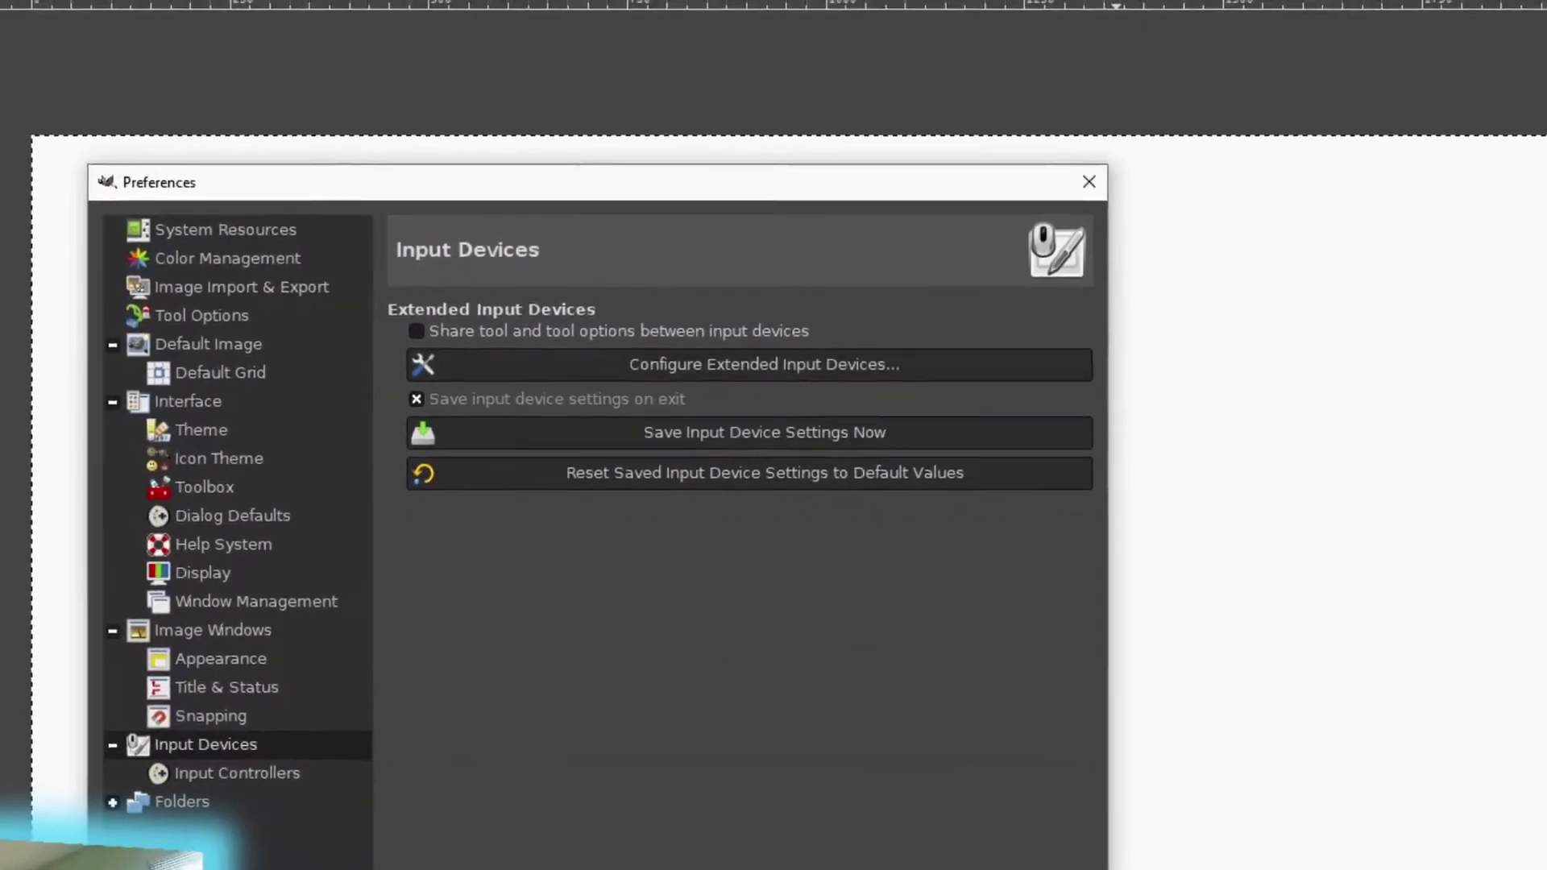
click(1061, 869)
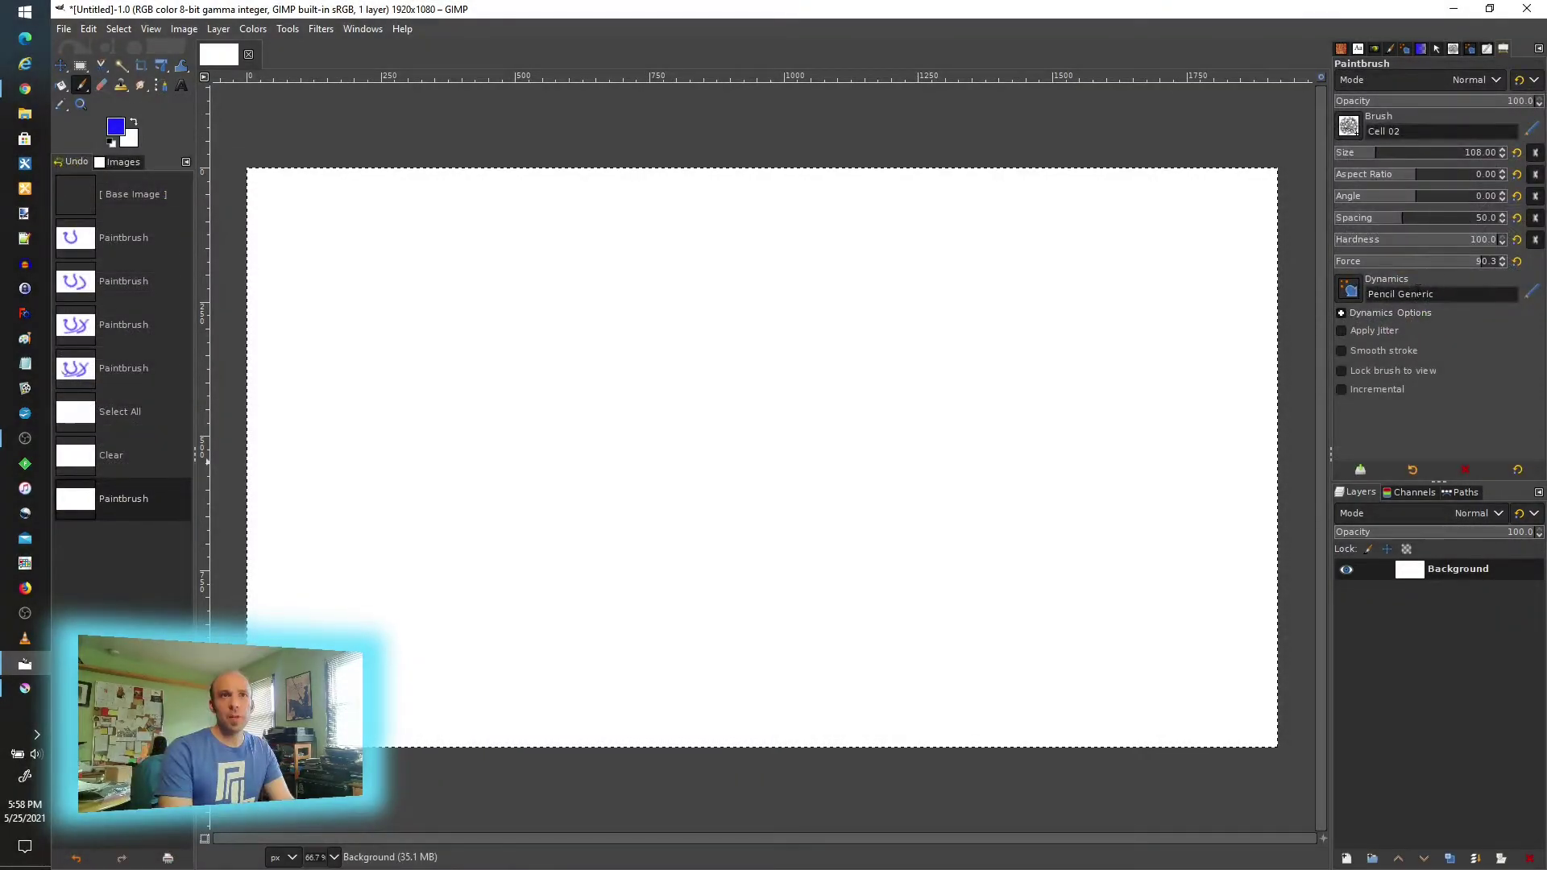
- Paint a looping blue Cell 02 stroke, thick where pressed hard and faint where light
mouse_move(1012, 301)
mouse_down()
mouse_move(875, 355)
mouse_move(875, 475)
mouse_move(790, 572)
mouse_move(552, 580)
mouse_move(440, 497)
mouse_move(502, 346)
mouse_move(568, 335)
mouse_move(638, 453)
mouse_move(701, 514)
mouse_move(802, 542)
mouse_move(966, 536)
mouse_move(942, 532)
mouse_move(1100, 571)
mouse_move(1226, 478)
mouse_move(1124, 389)
mouse_move(1013, 488)
mouse_up()
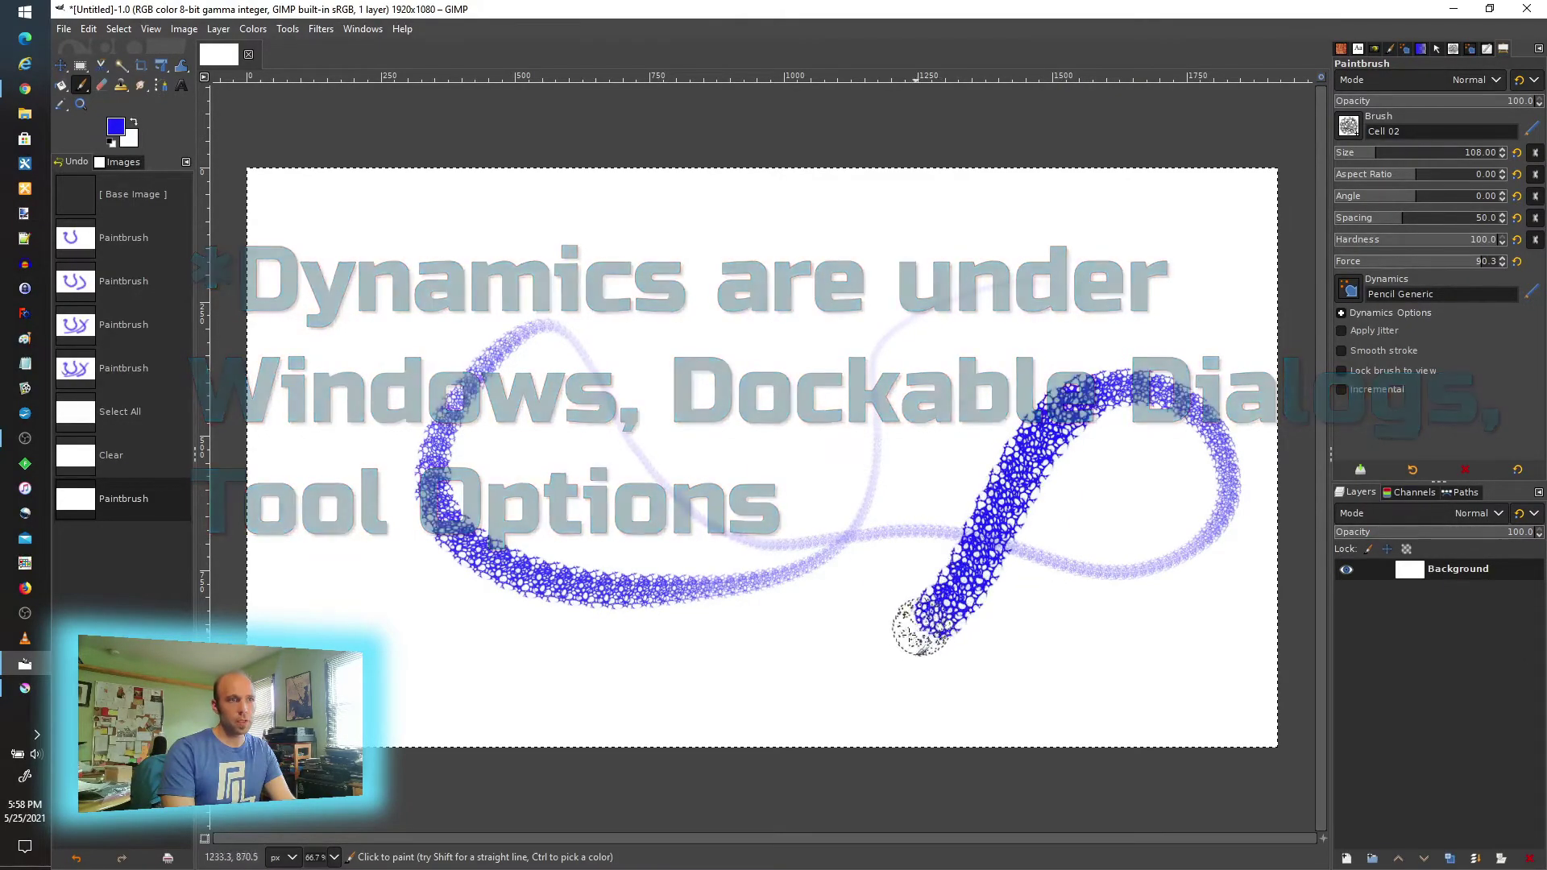
mouse_move(916, 631)
mouse_down()
mouse_move(849, 649)
mouse_move(675, 345)
mouse_up()
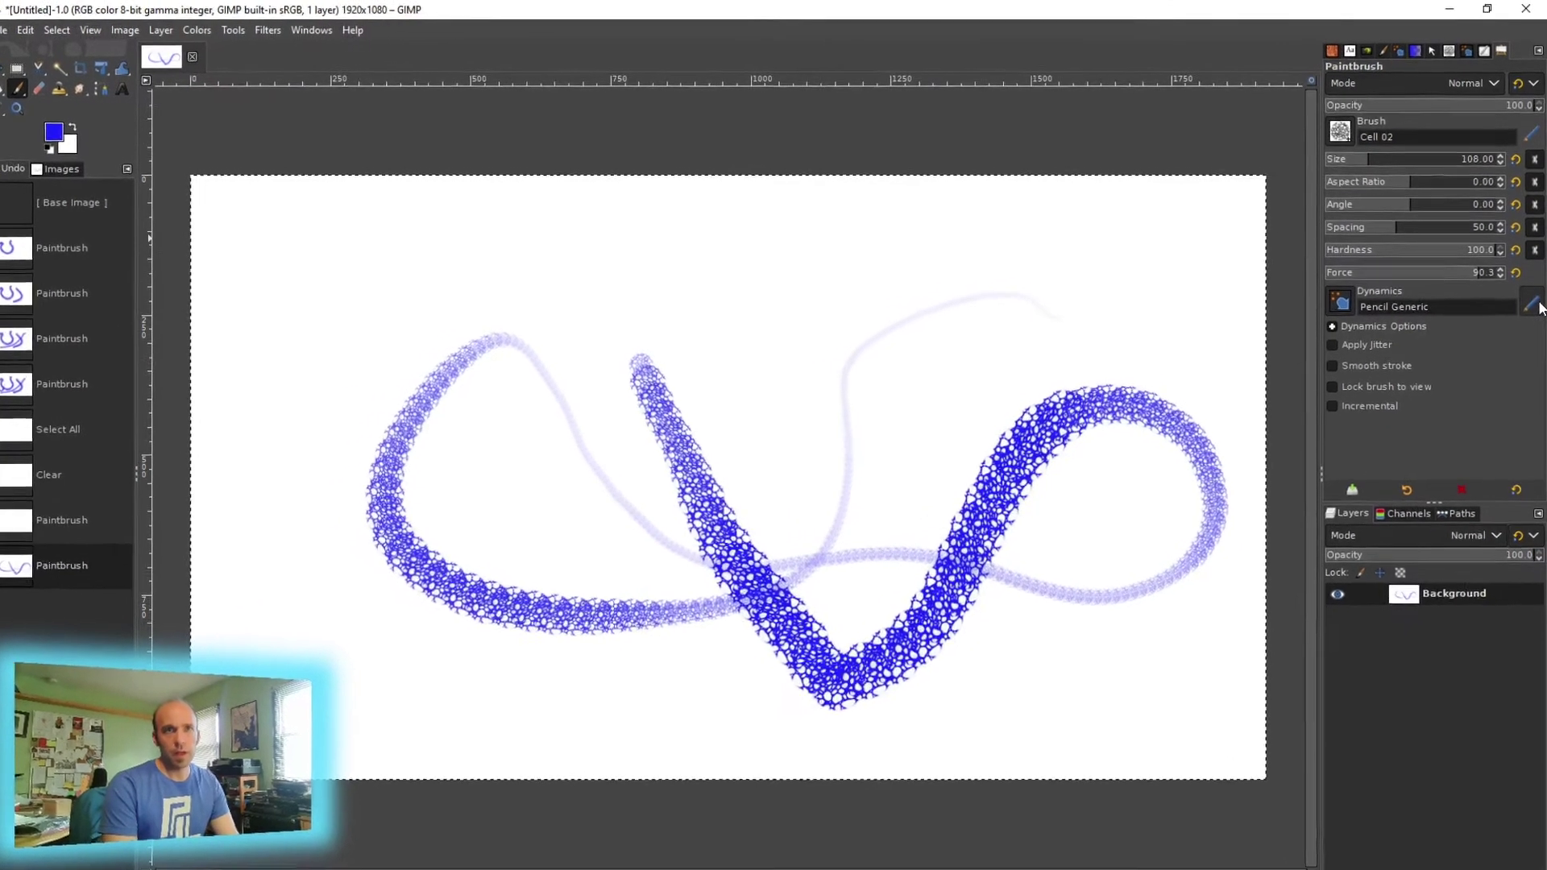
- Open the Pencil Generic dynamics editor in its Mapping matrix view
click(1532, 290)
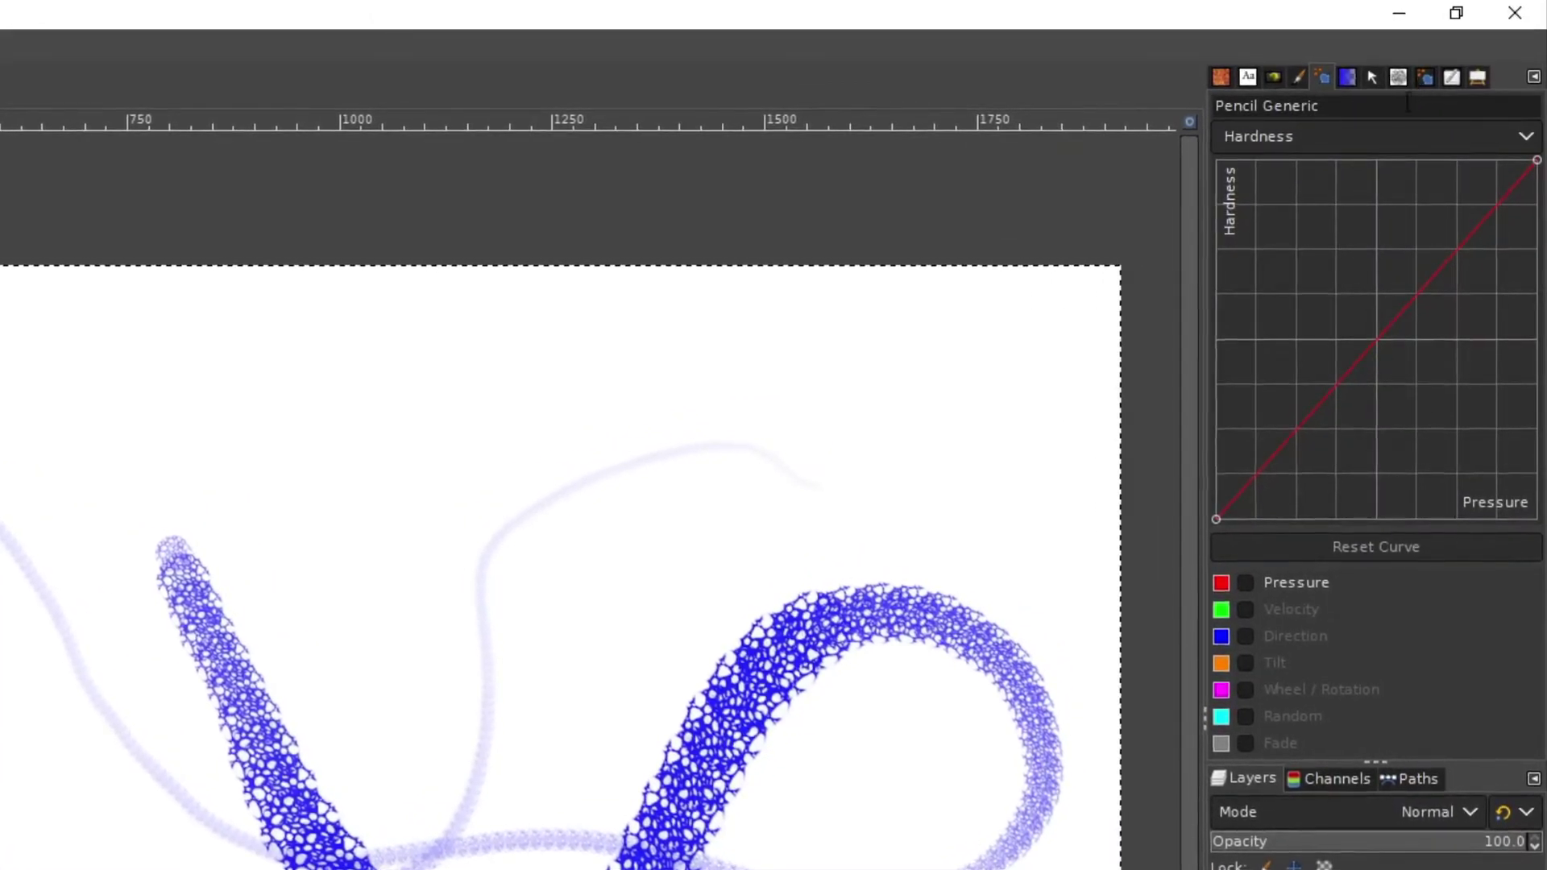
click(1383, 136)
click(1348, 172)
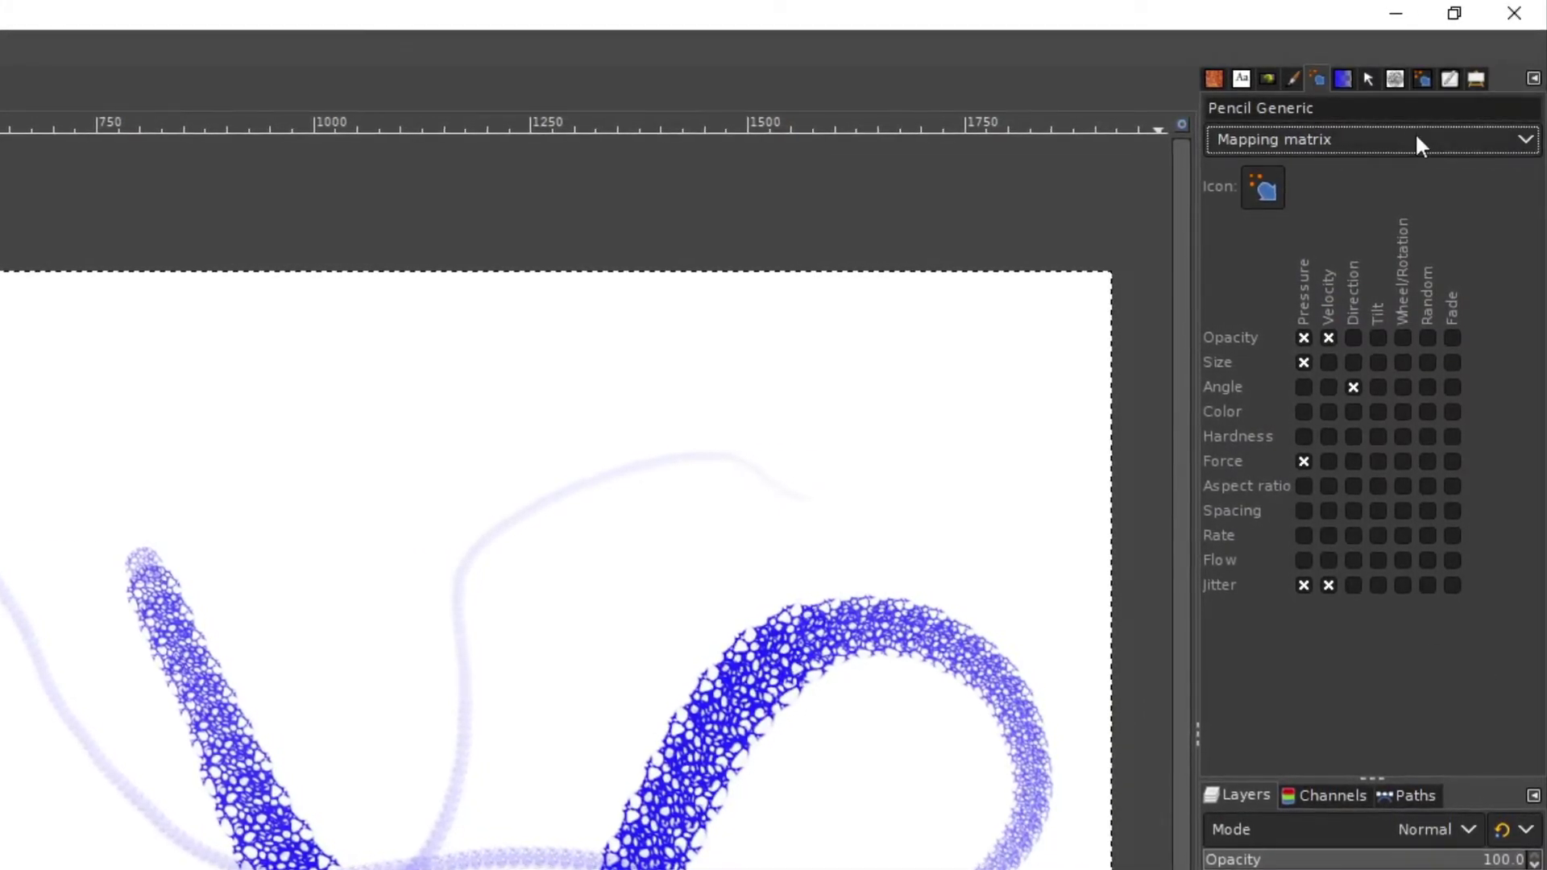
click(1416, 140)
click(1411, 139)
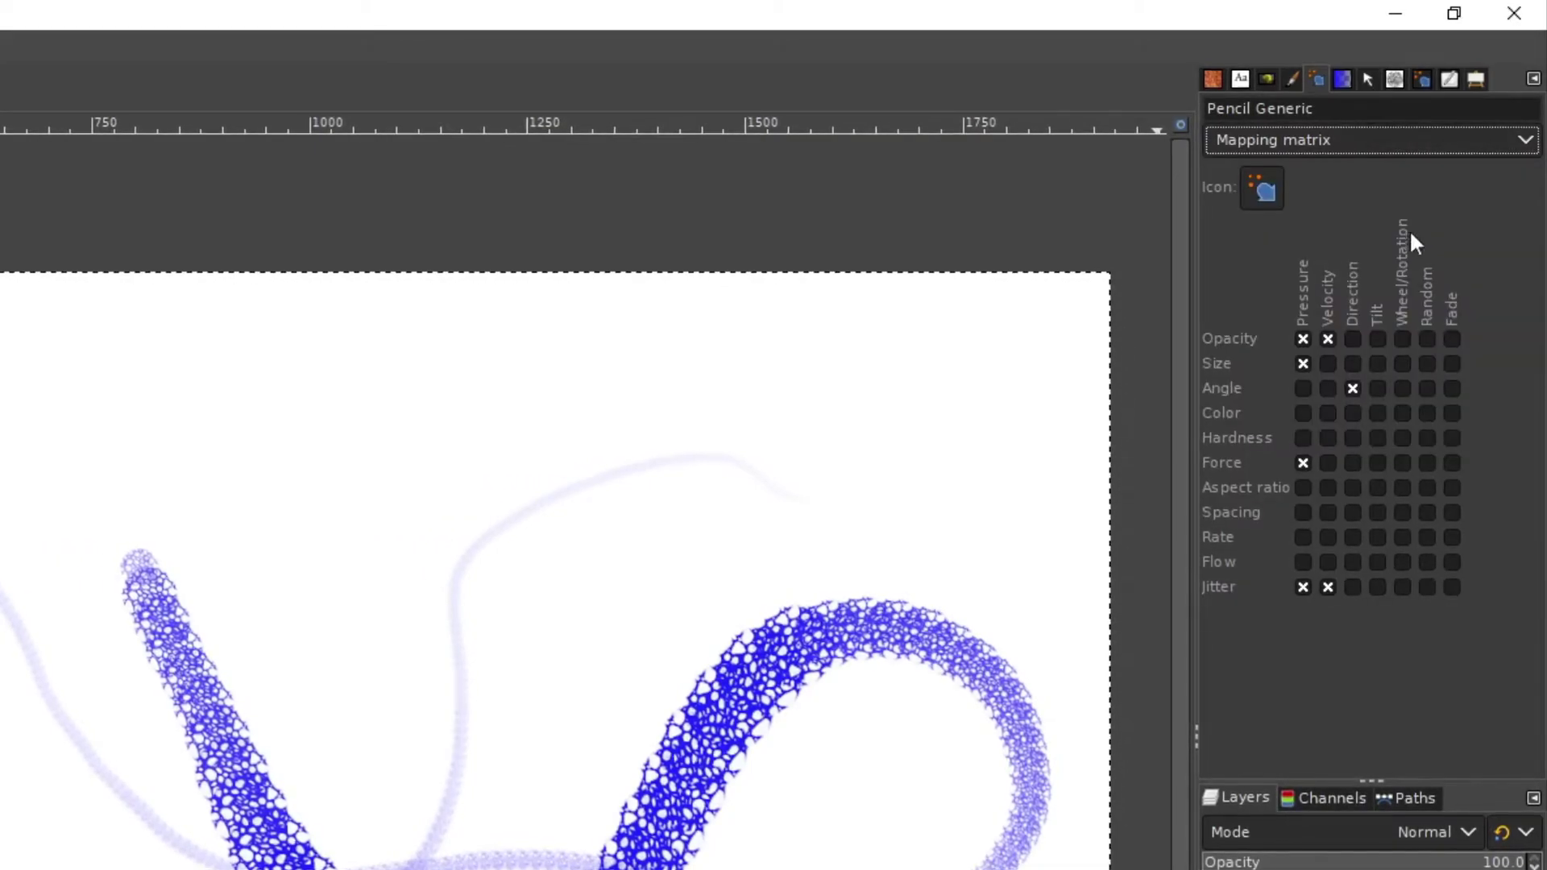
click(1372, 132)
click(1334, 105)
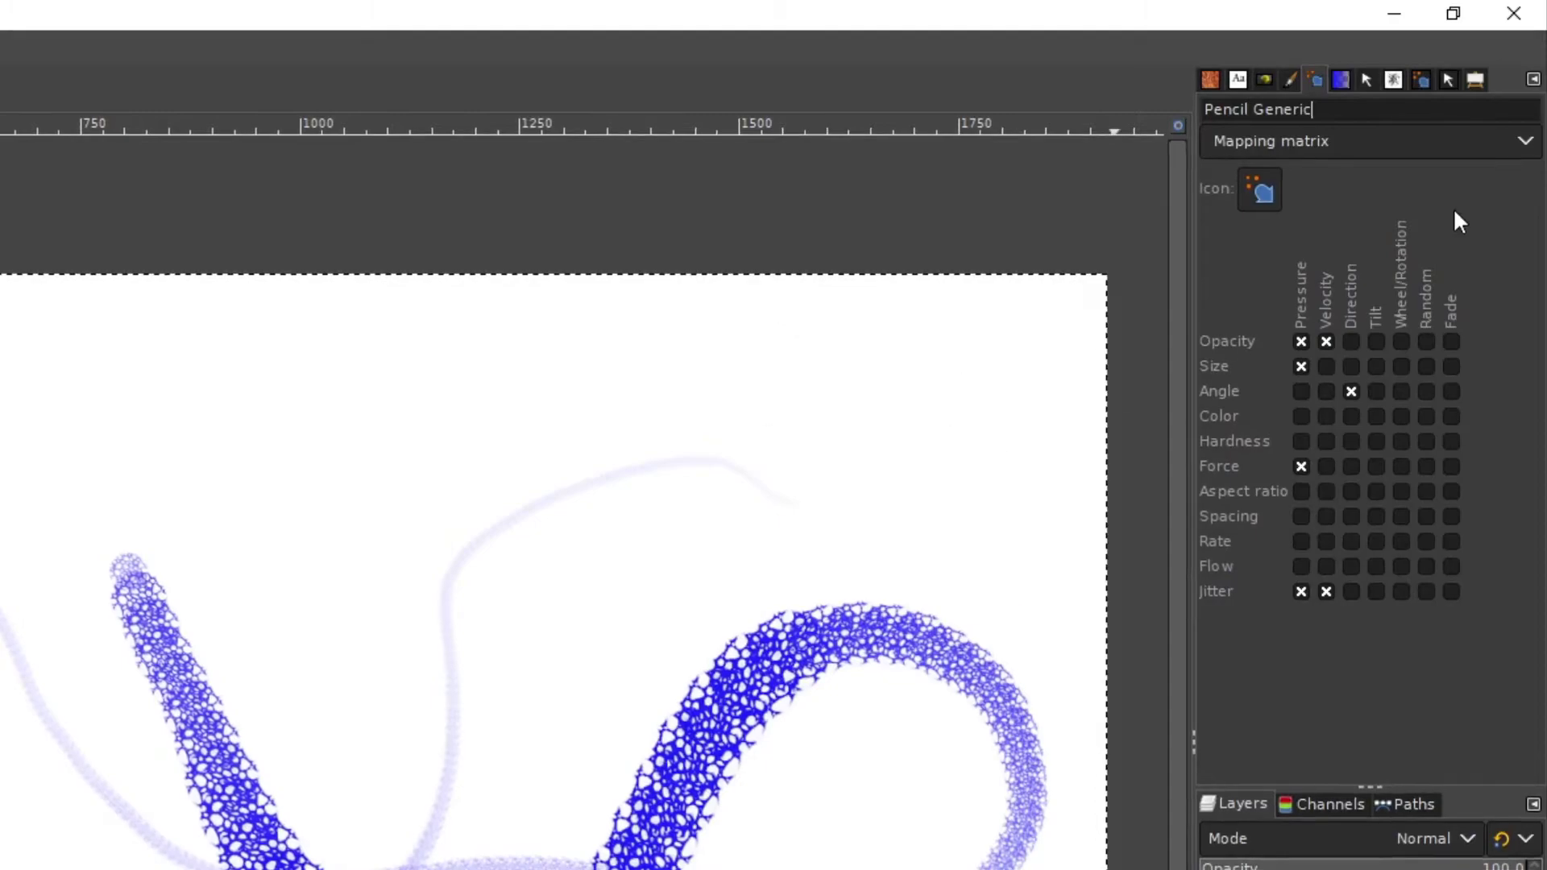
- Show the list of available paint dynamics in the dock
click(1469, 77)
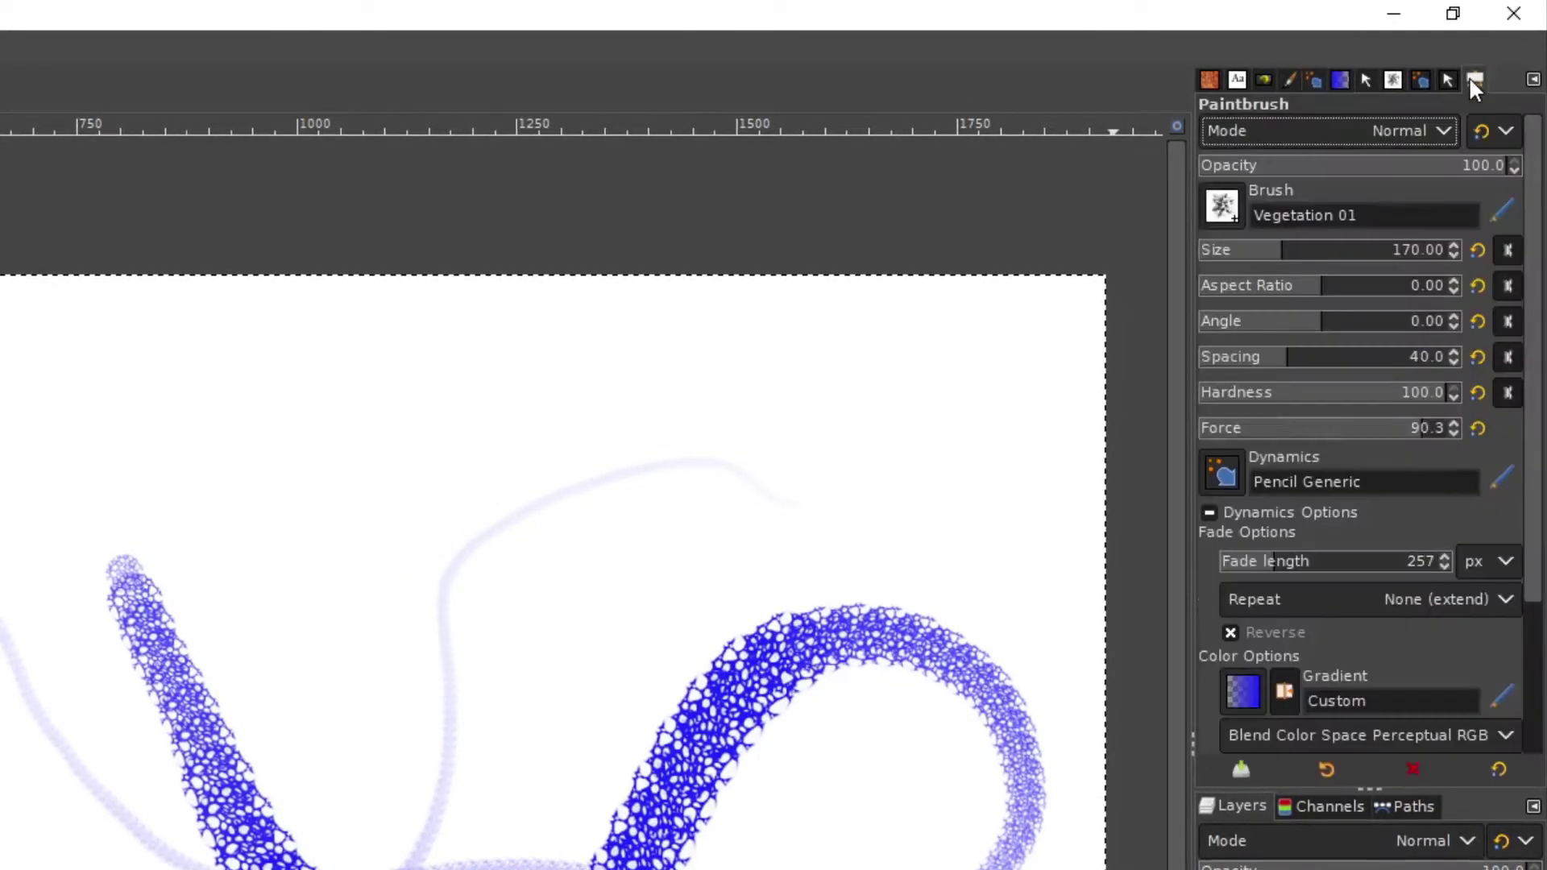
click(1445, 78)
click(1420, 79)
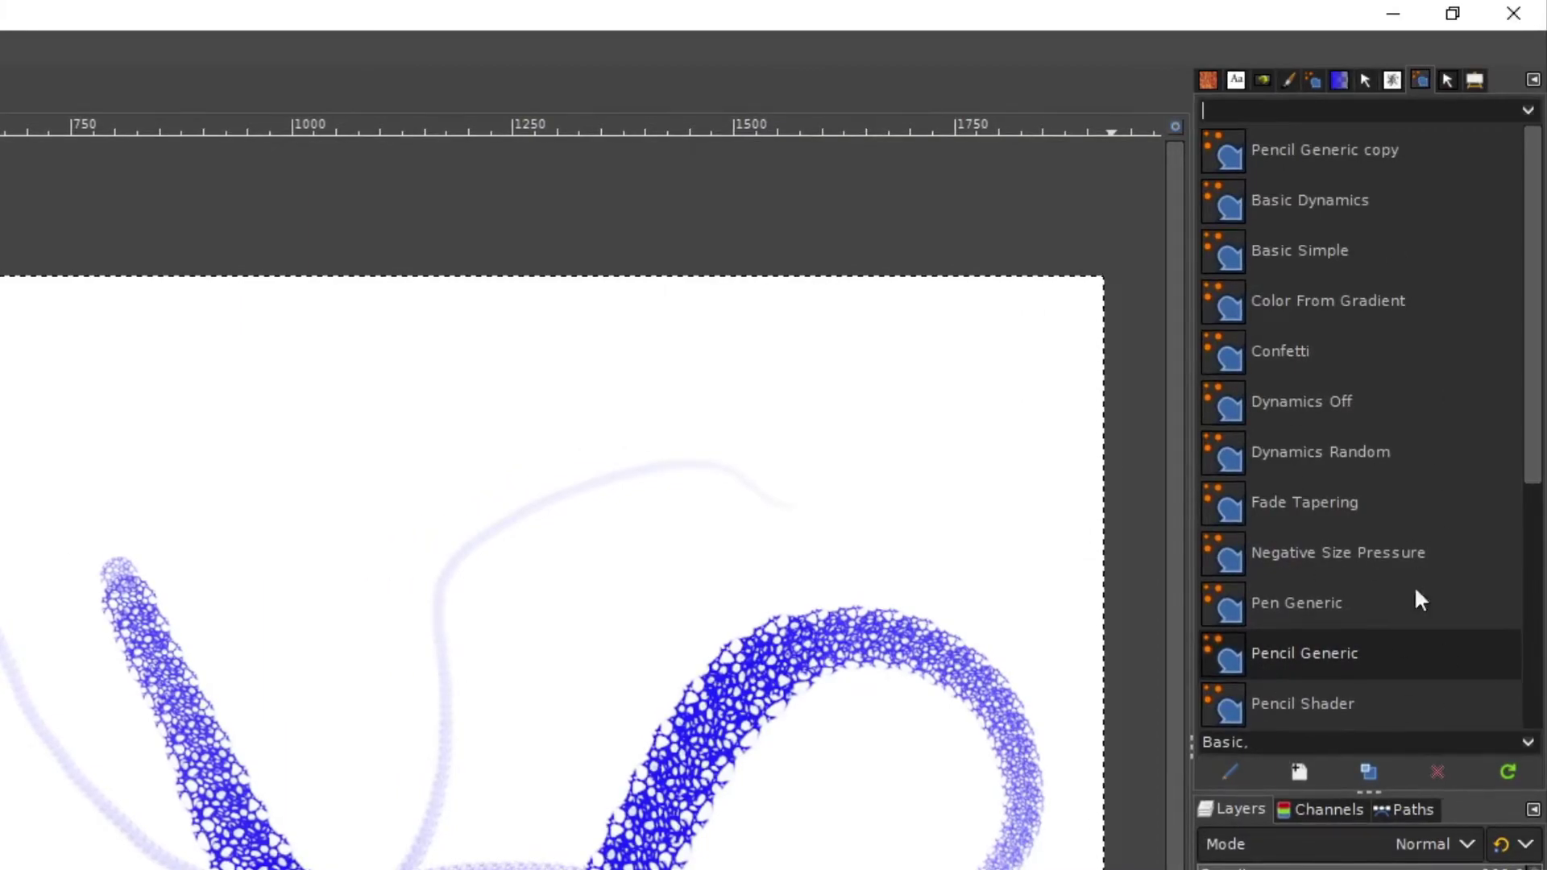
- Duplicate the Pencil Generic dynamics into a 'Pencil Generic copy' preset
right_click(1248, 657)
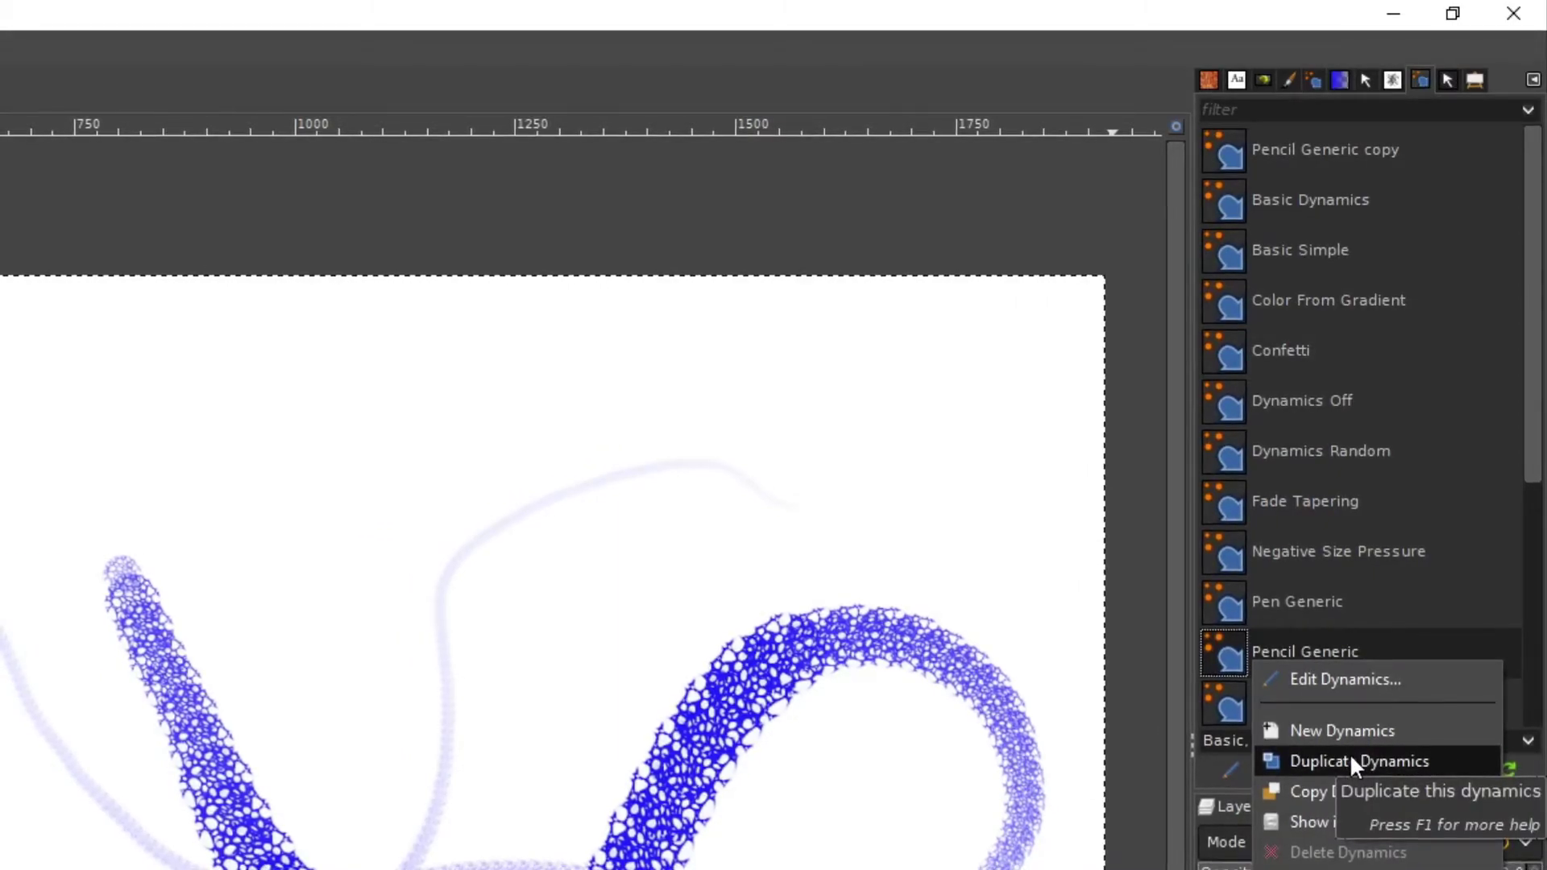
click(1382, 148)
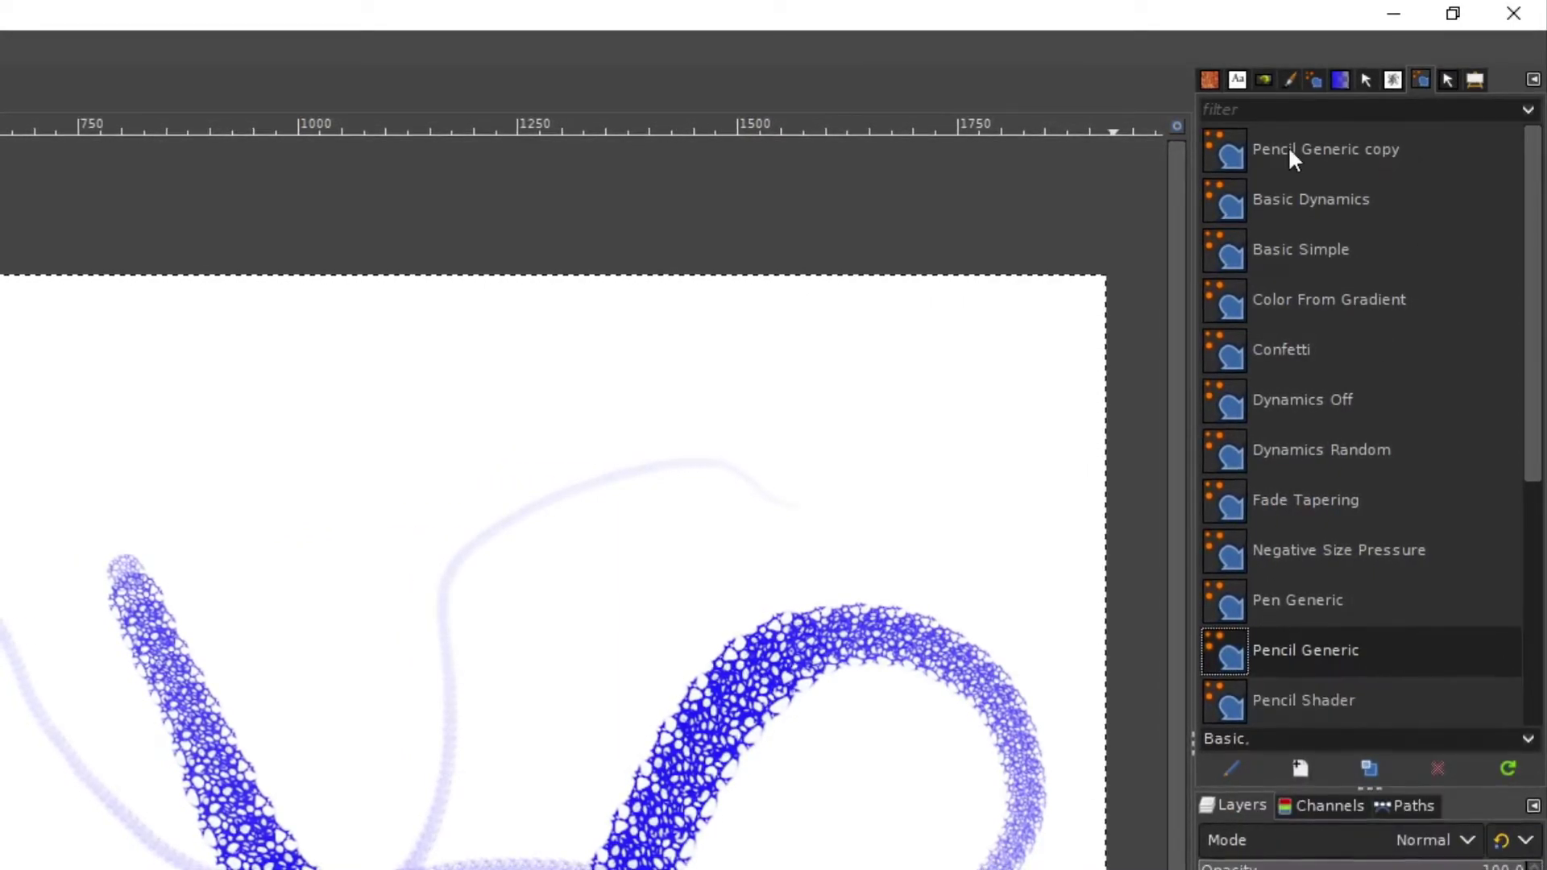
click(1290, 148)
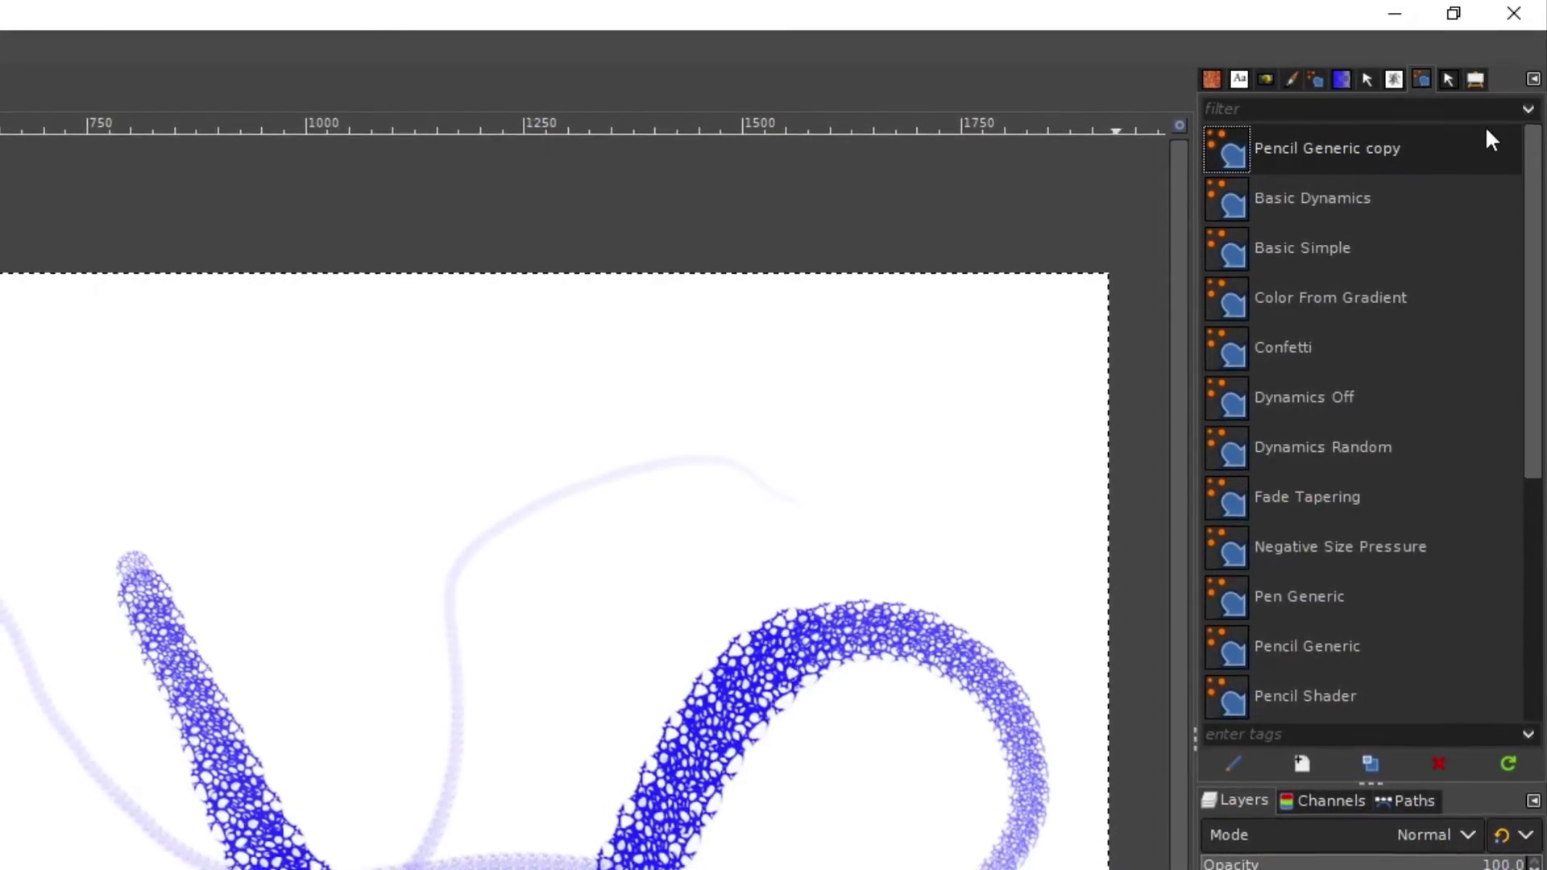
click(1359, 147)
- In the copy's mapping matrix, link Angle to Wheel/Rotation and apply it to the brush
click(1474, 80)
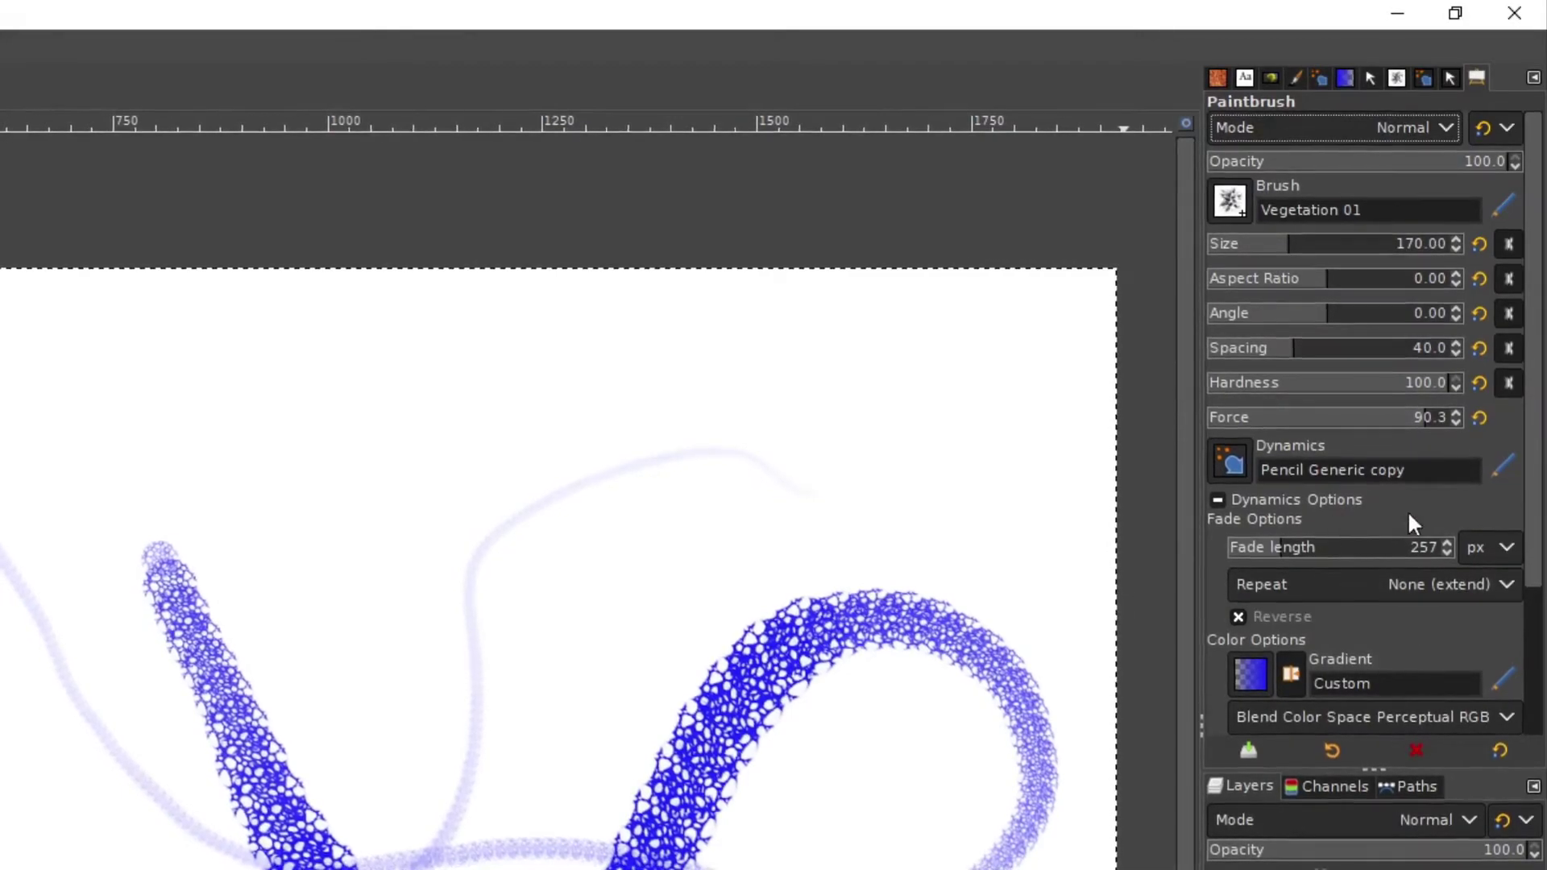
click(1503, 468)
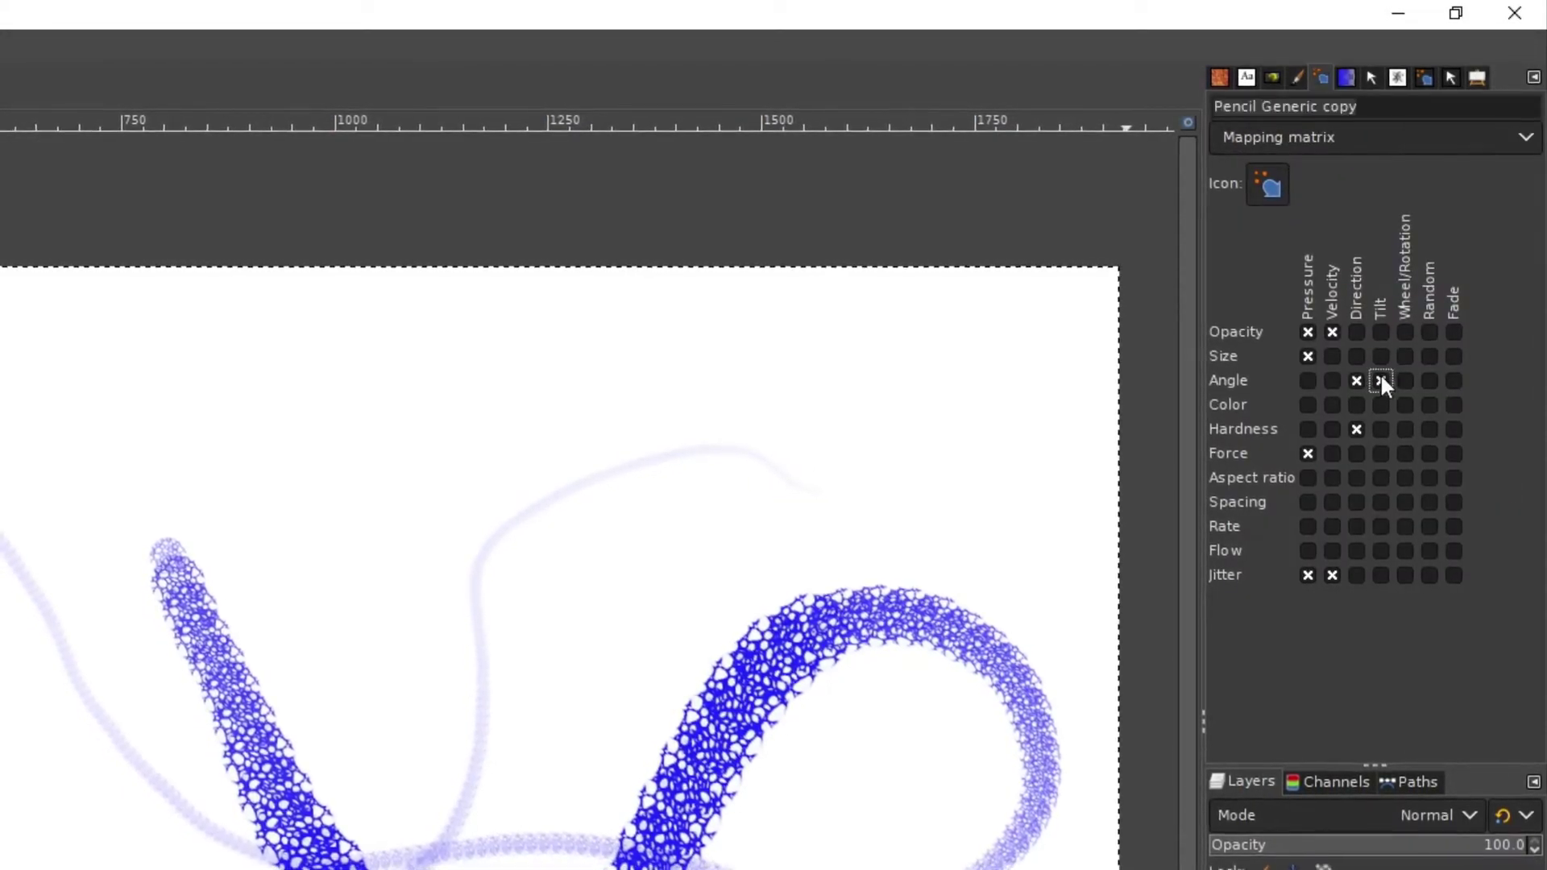
click(1405, 381)
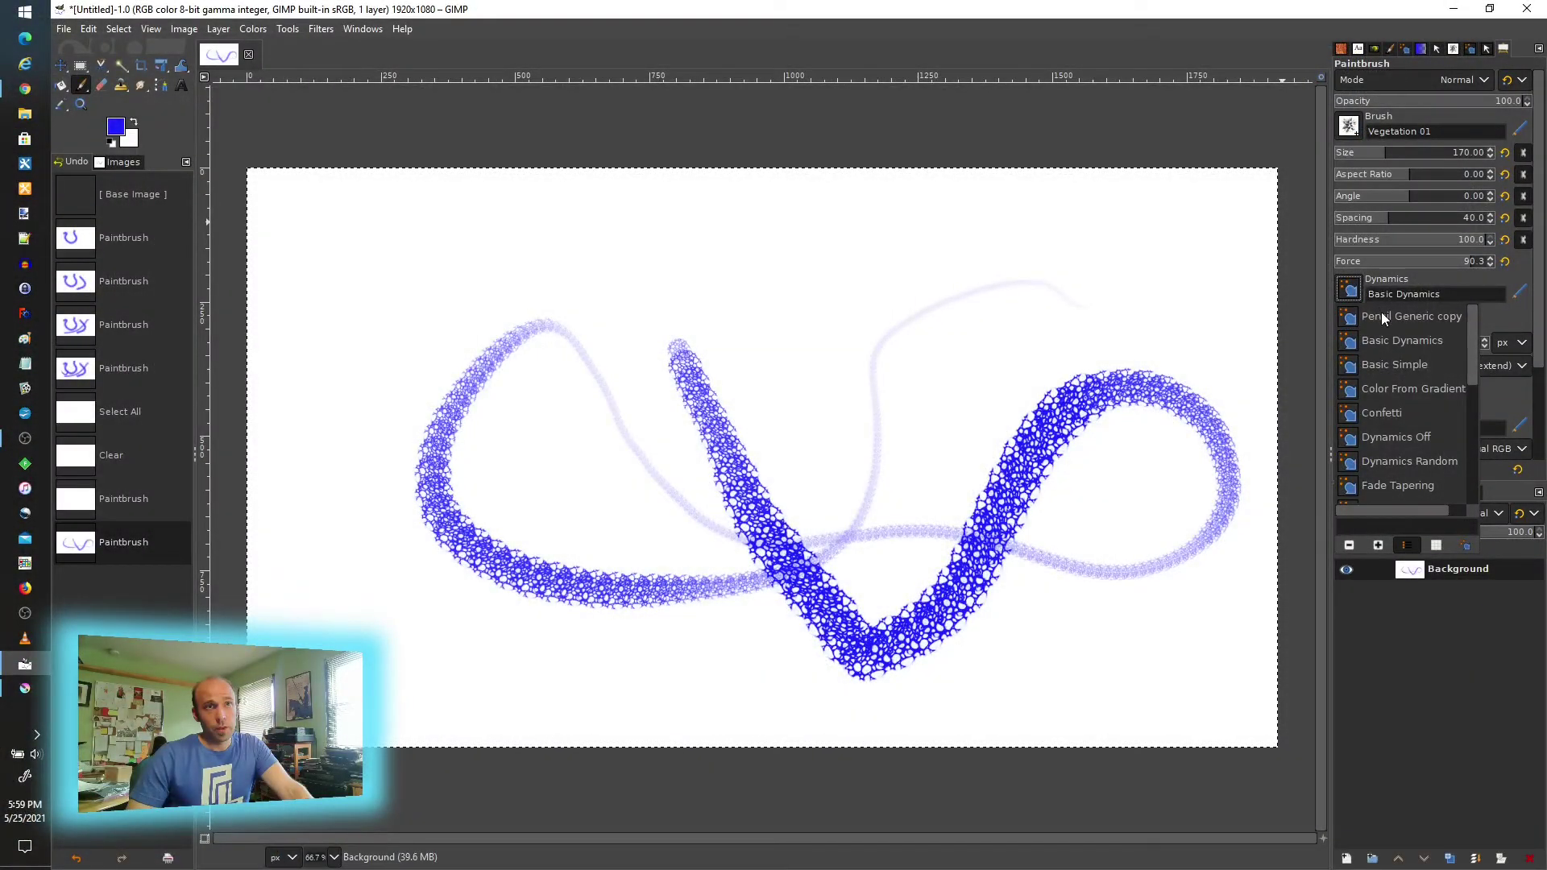
click(1382, 317)
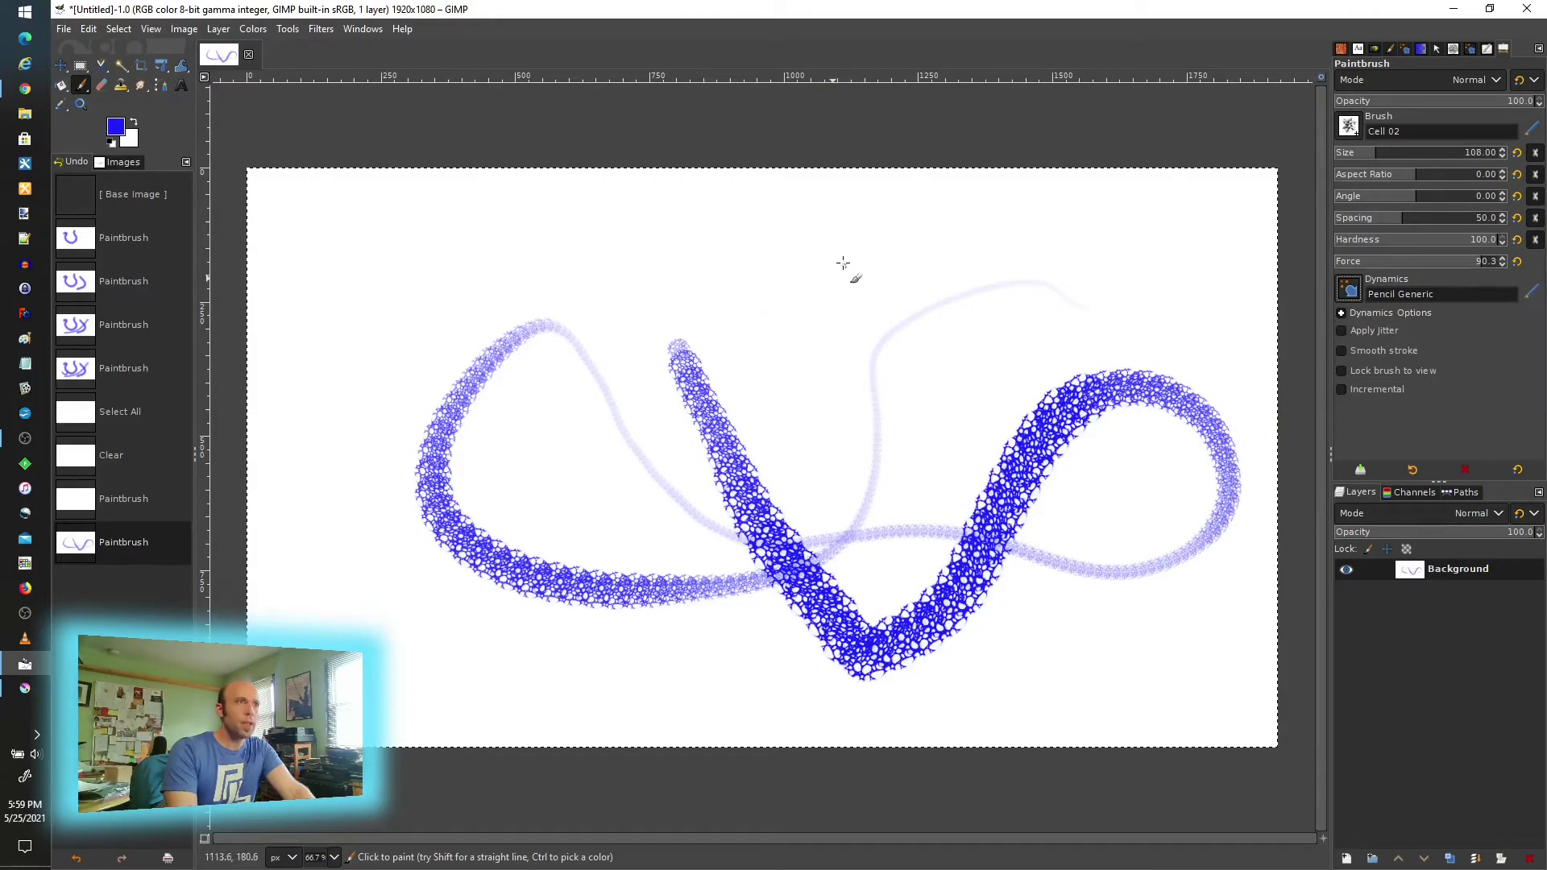
- Paint thick blue Cell 02 strokes looping down and back up across the earlier strokes
mouse_move(798, 279)
mouse_down()
mouse_move(484, 236)
mouse_move(348, 270)
mouse_move(344, 360)
mouse_move(376, 439)
mouse_move(542, 482)
mouse_up()
drag(595, 548, 636, 654)
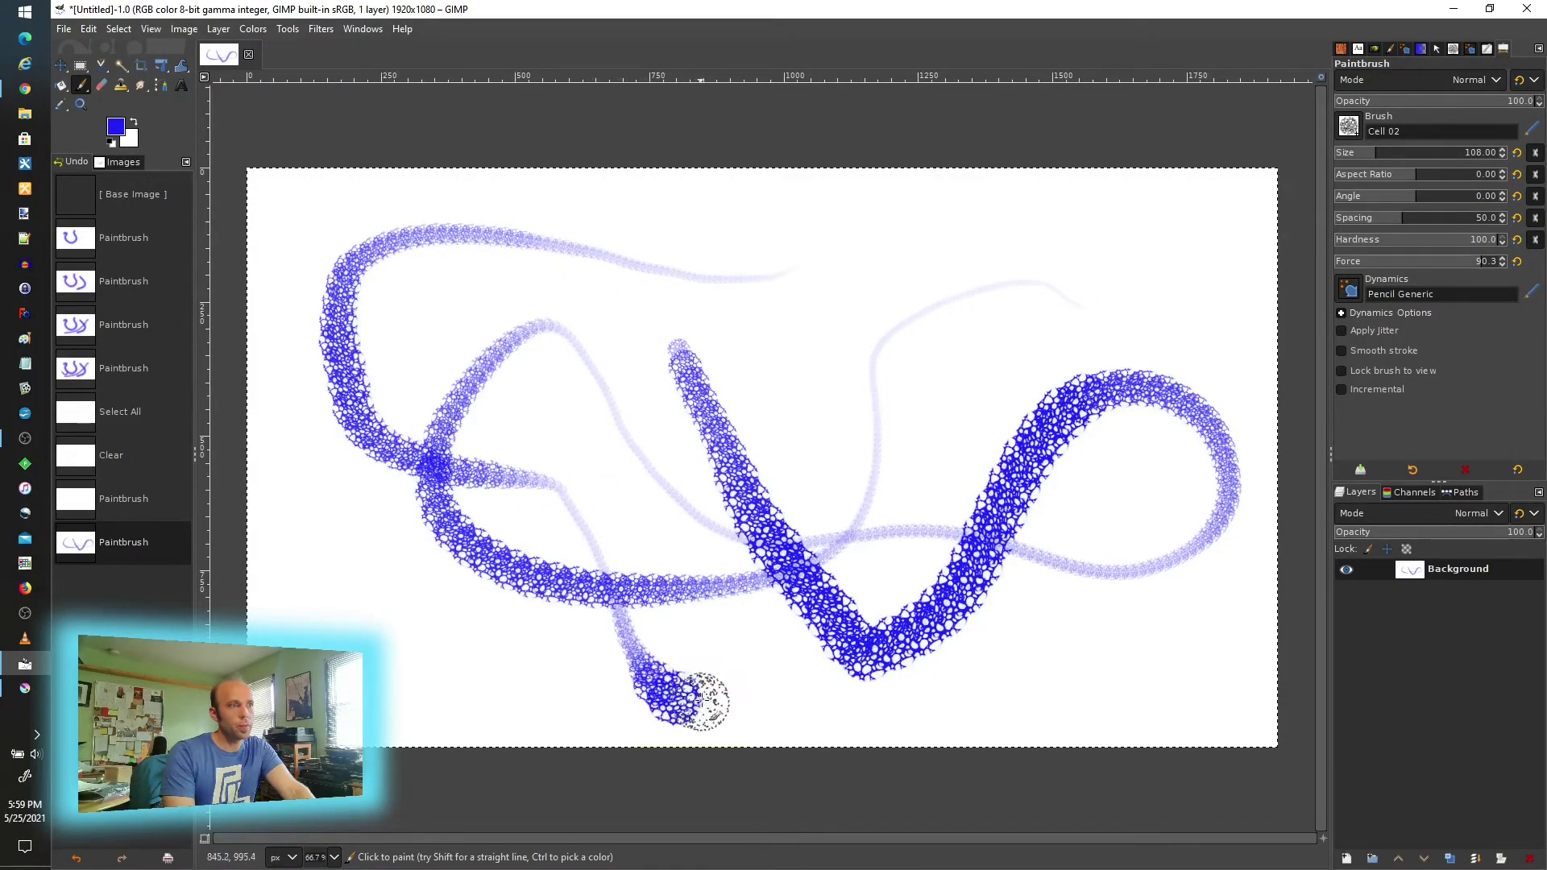
mouse_move(705, 700)
mouse_down()
mouse_move(804, 613)
mouse_move(890, 464)
mouse_move(851, 375)
mouse_move(796, 315)
mouse_move(842, 238)
mouse_move(899, 227)
mouse_move(987, 348)
mouse_up()
drag(1077, 305, 1125, 227)
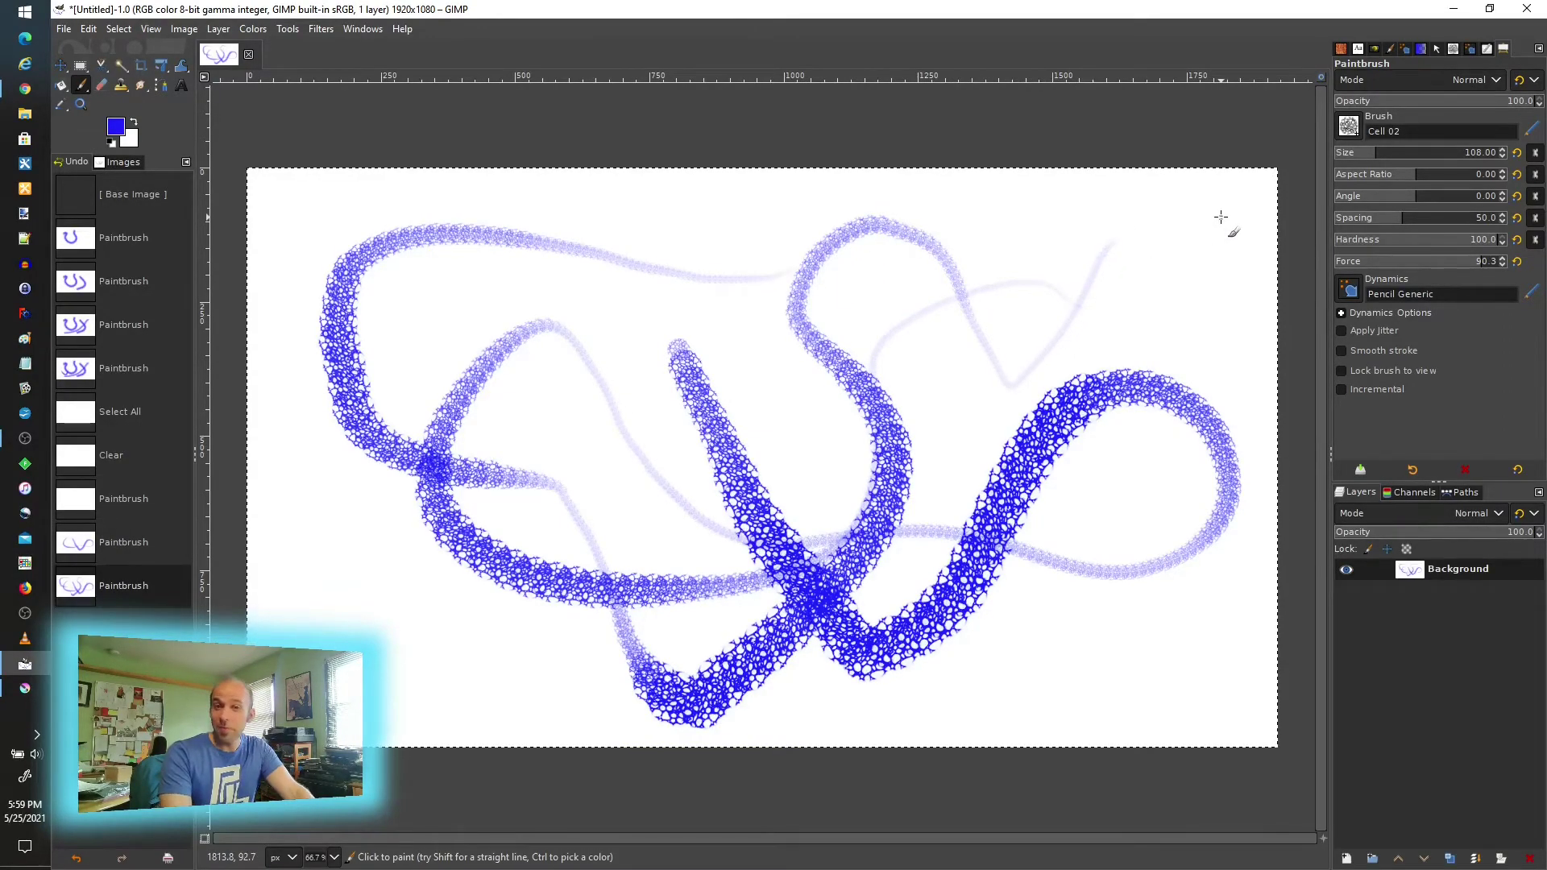